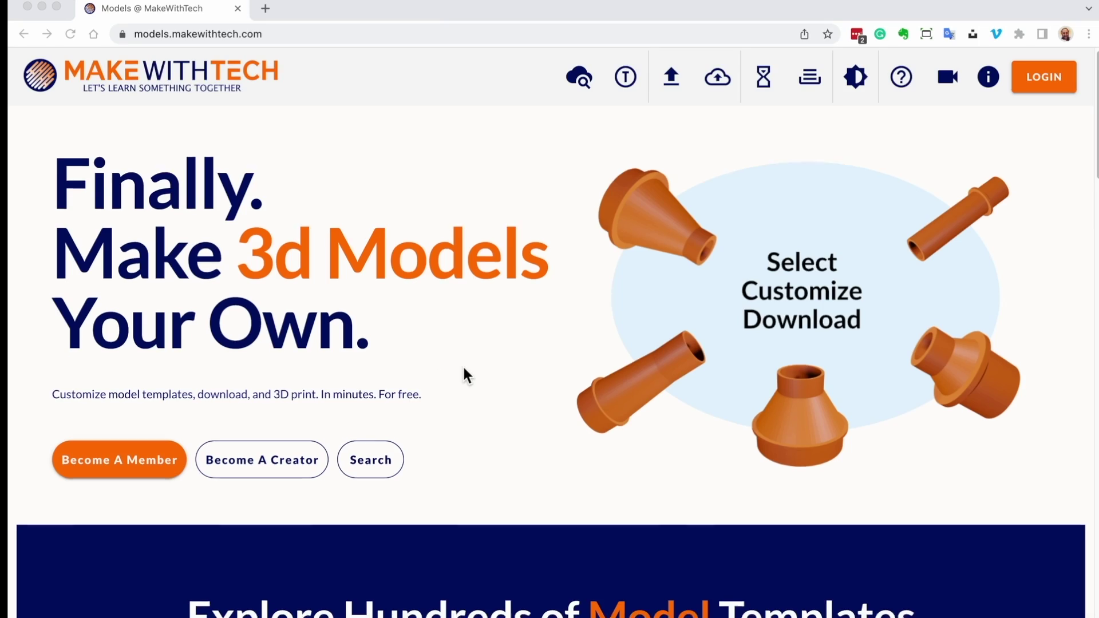
# - Look through the home page's featured model templates, membership plans and testimonials
pyautogui.scroll(-10, 464, 369)
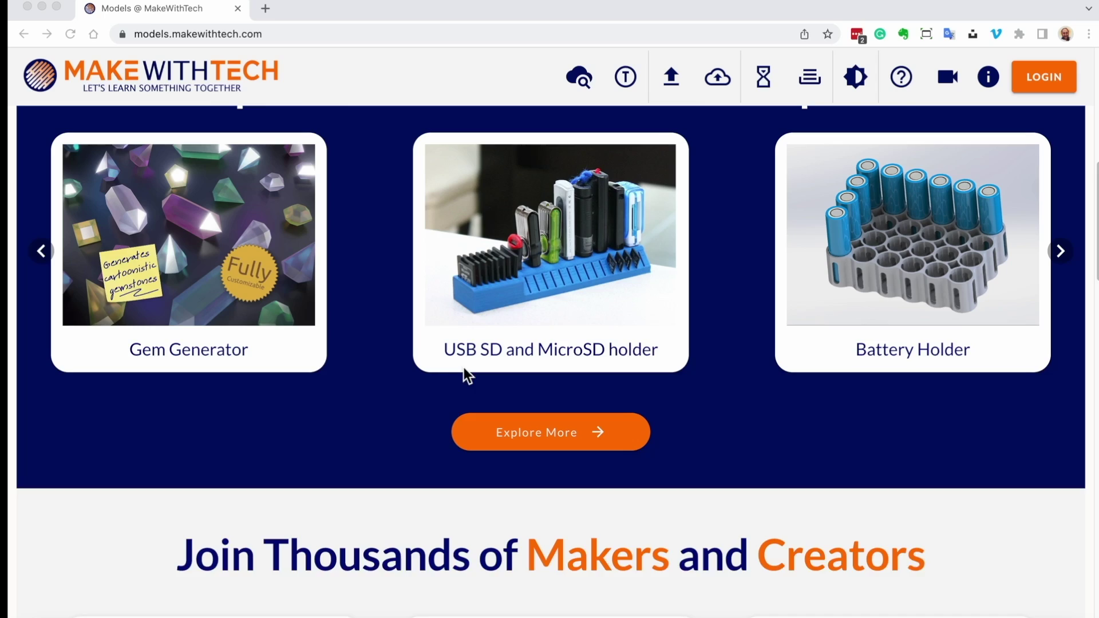
pyautogui.scroll(-7, 464, 375)
pyautogui.scroll(-10, 463, 365)
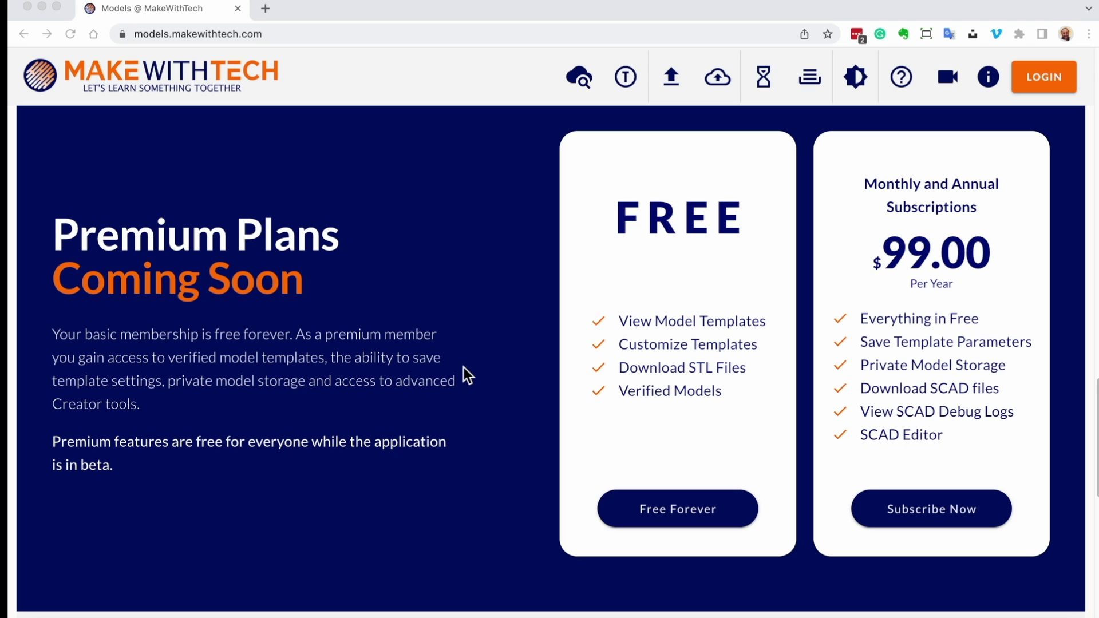
pyautogui.scroll(-1, 464, 368)
pyautogui.scroll(-4, 464, 368)
pyautogui.scroll(-10, 464, 375)
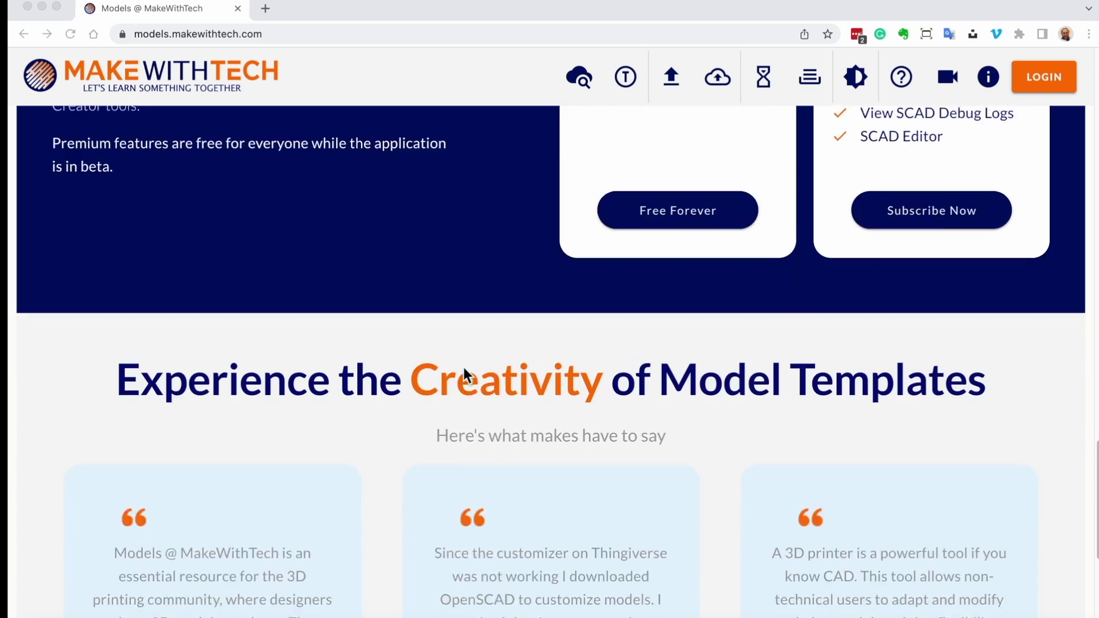
pyautogui.scroll(2, 464, 375)
pyautogui.scroll(20, 462, 365)
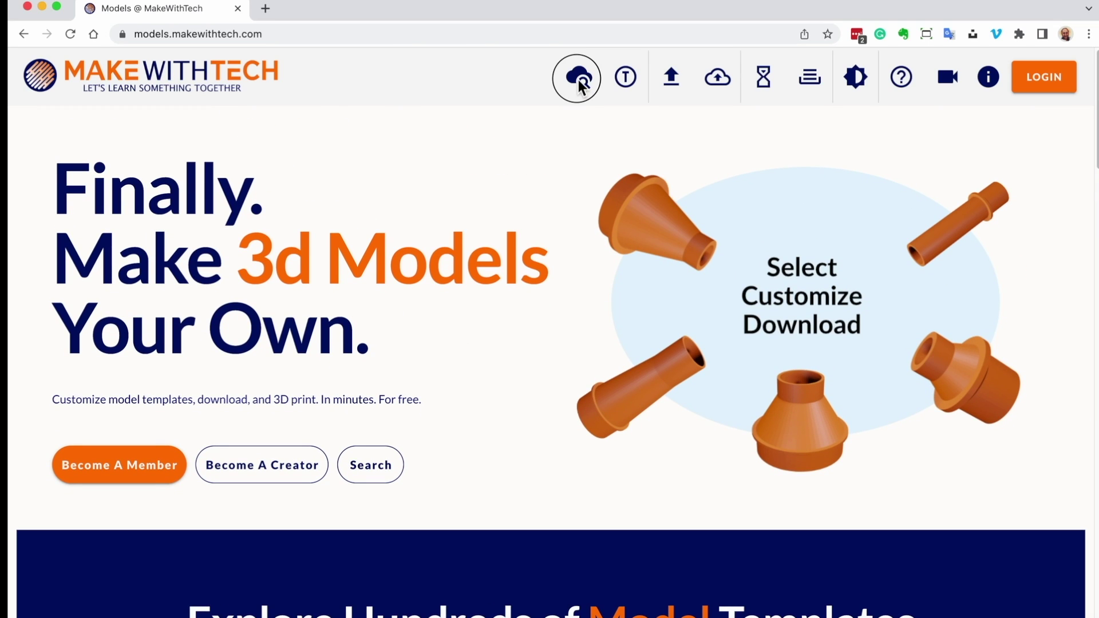
# - Open the model search page and browse the catalogue of customizable templates
pyautogui.click(581, 80)
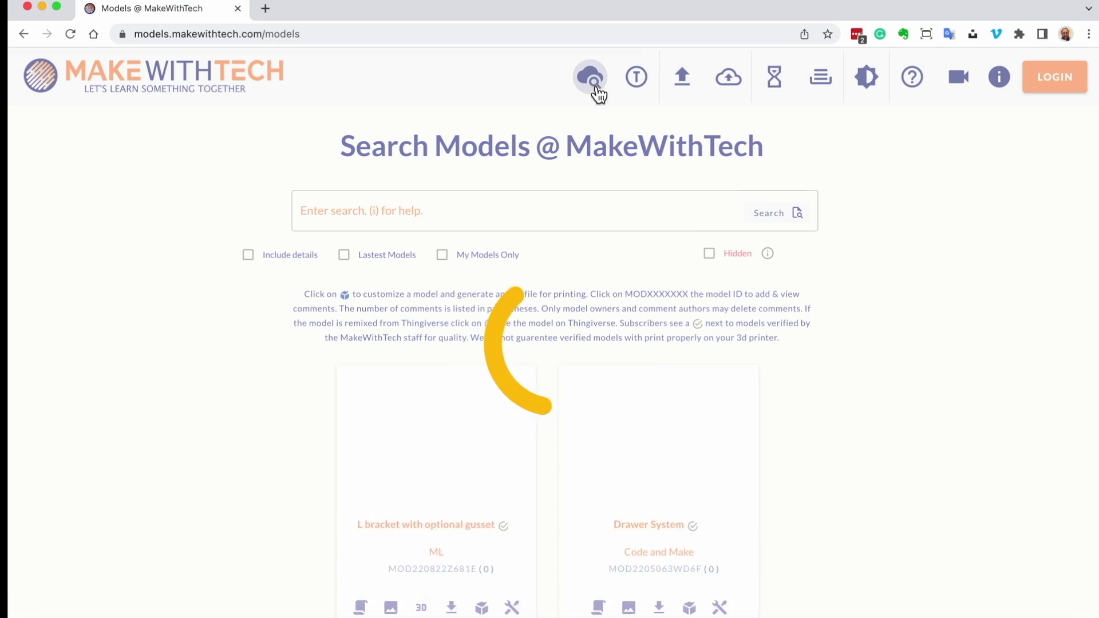
pyautogui.scroll(-10, 600, 246)
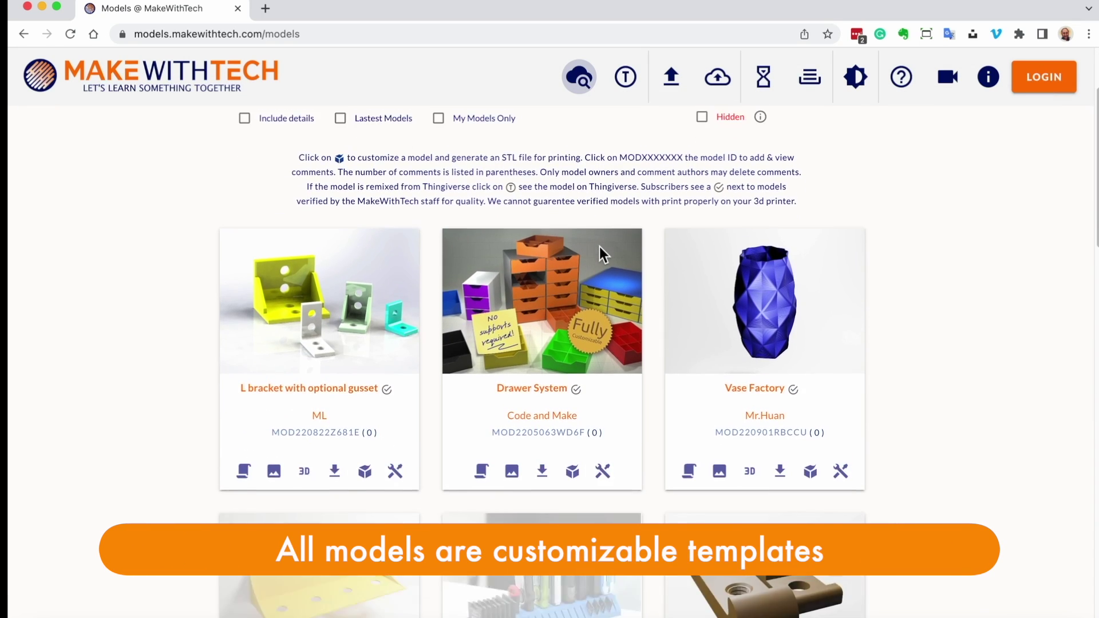
pyautogui.scroll(-5, 599, 246)
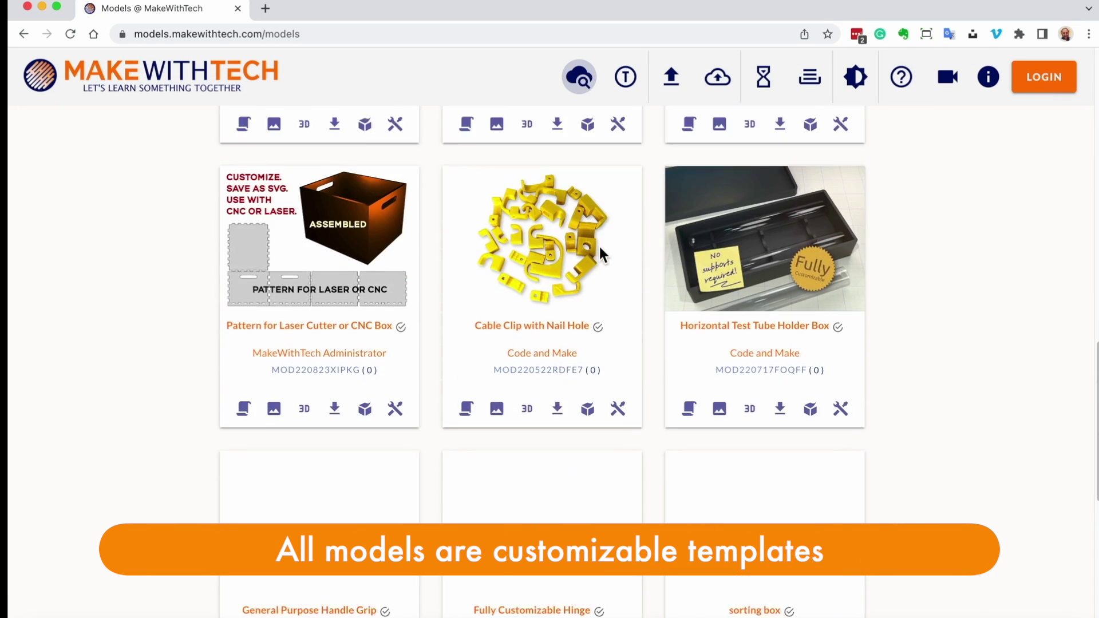
pyautogui.scroll(15, 600, 246)
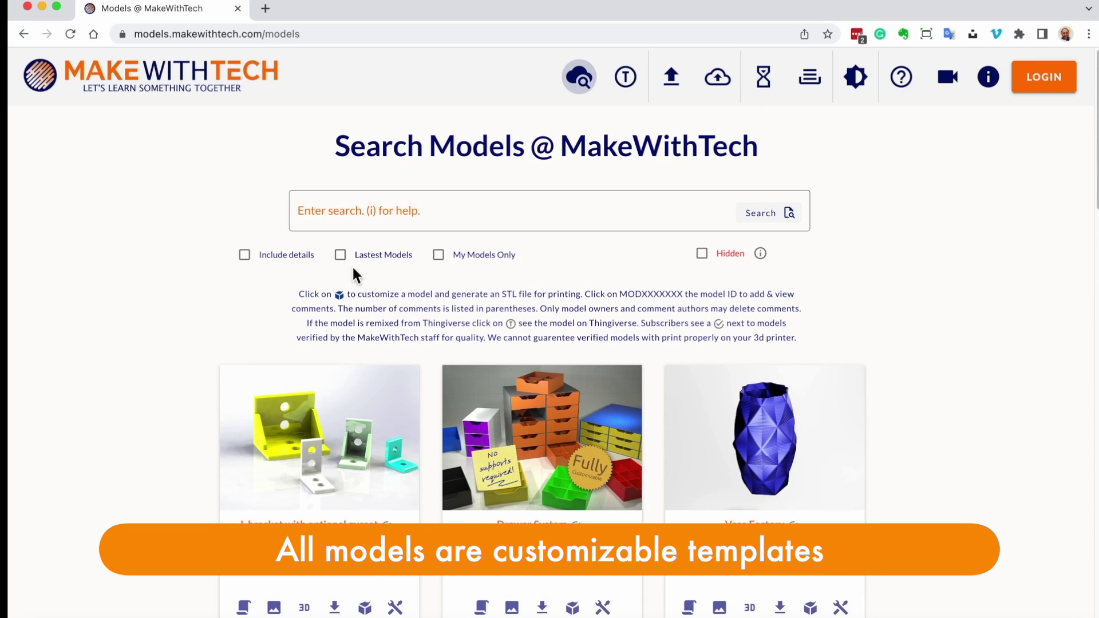
# - Filter the catalogue to the latest models and return it to the default listing
pyautogui.click(340, 255)
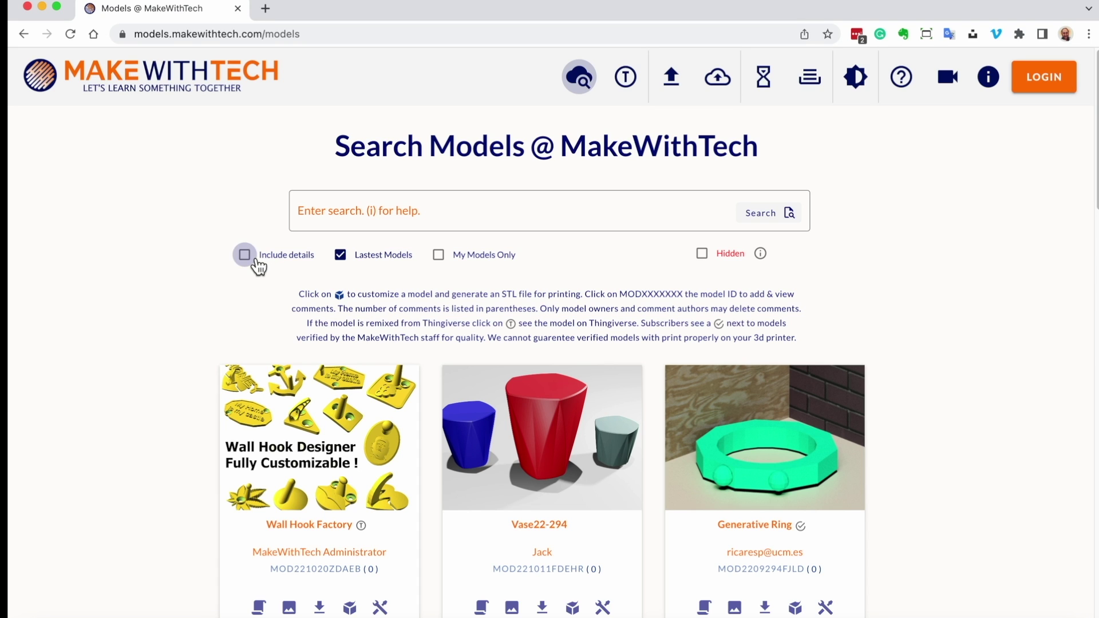
pyautogui.click(341, 255)
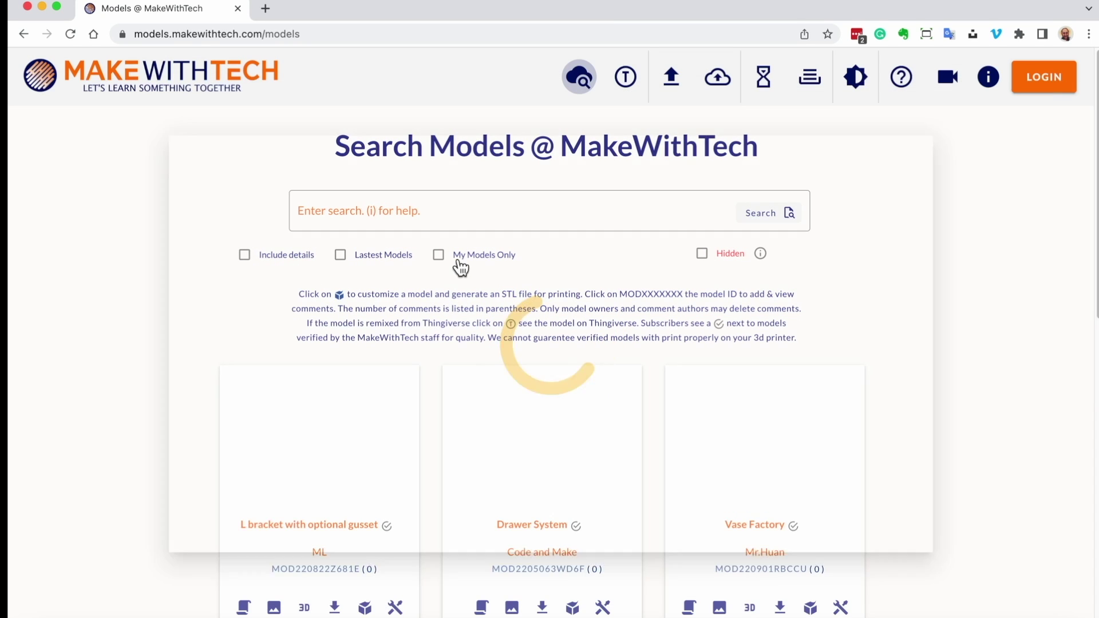
# - Find the File Holder template in the catalogue and view its image
pyautogui.scroll(-5, 461, 266)
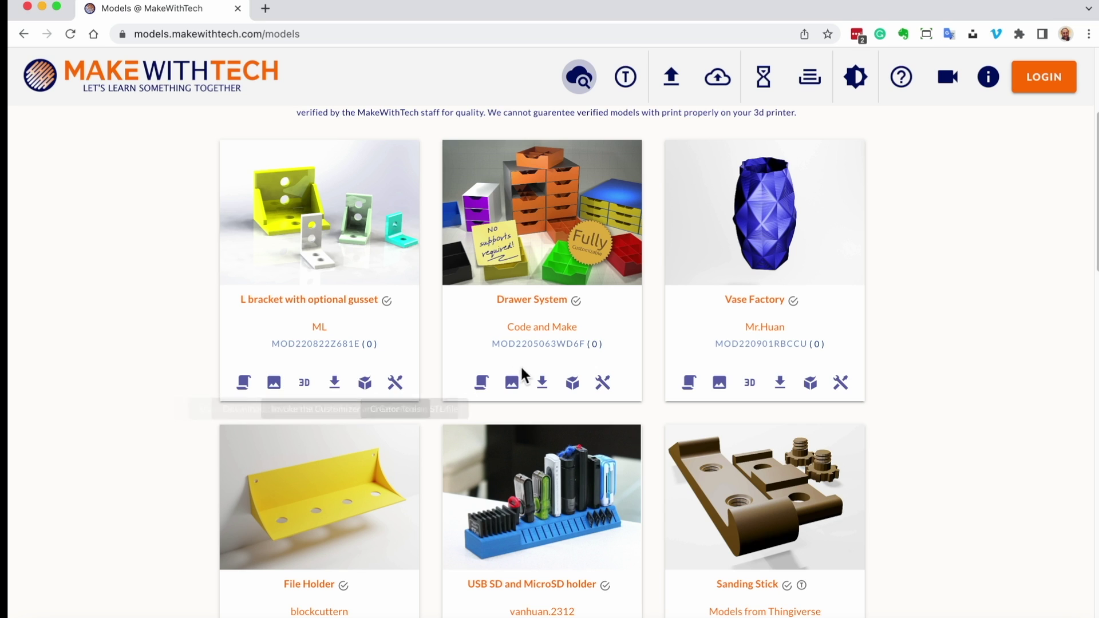
pyautogui.scroll(-2, 538, 366)
pyautogui.scroll(-3, 537, 367)
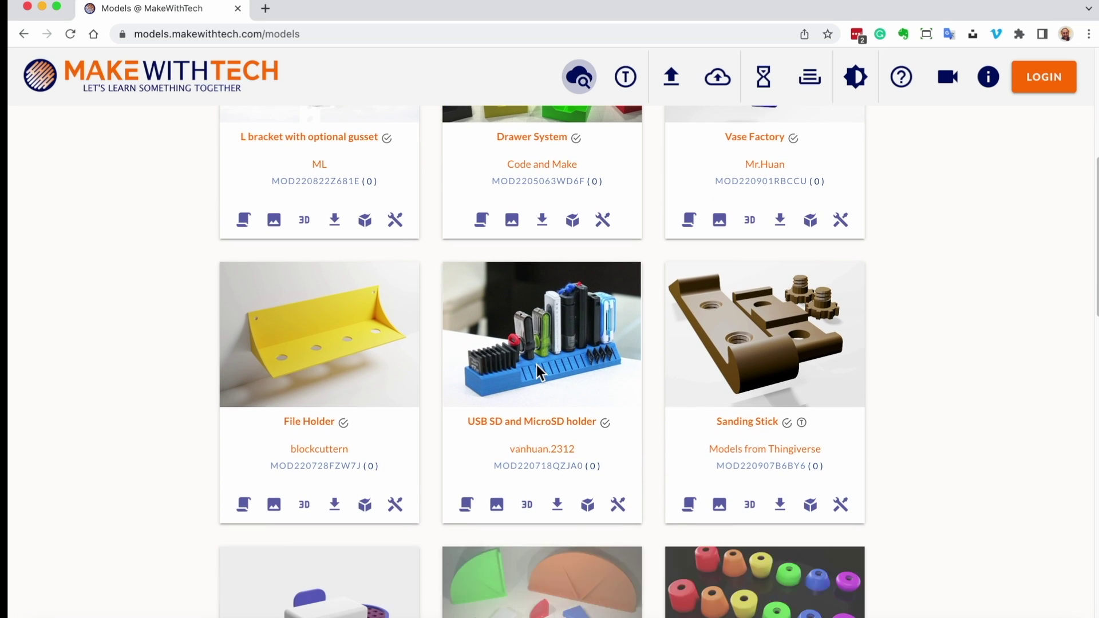
pyautogui.click(274, 505)
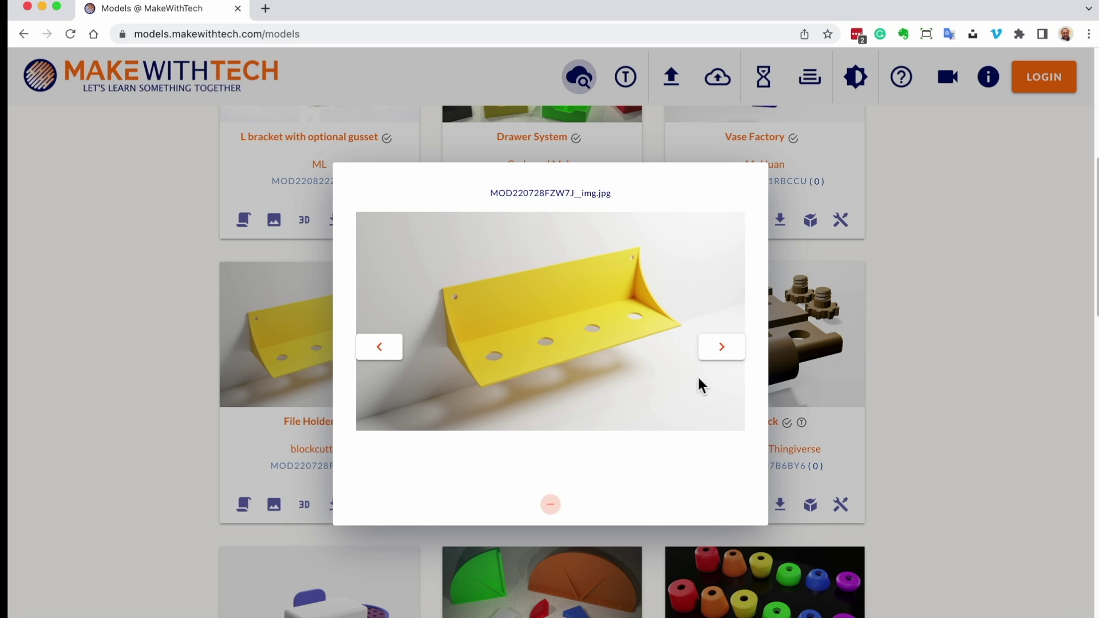
pyautogui.click(967, 371)
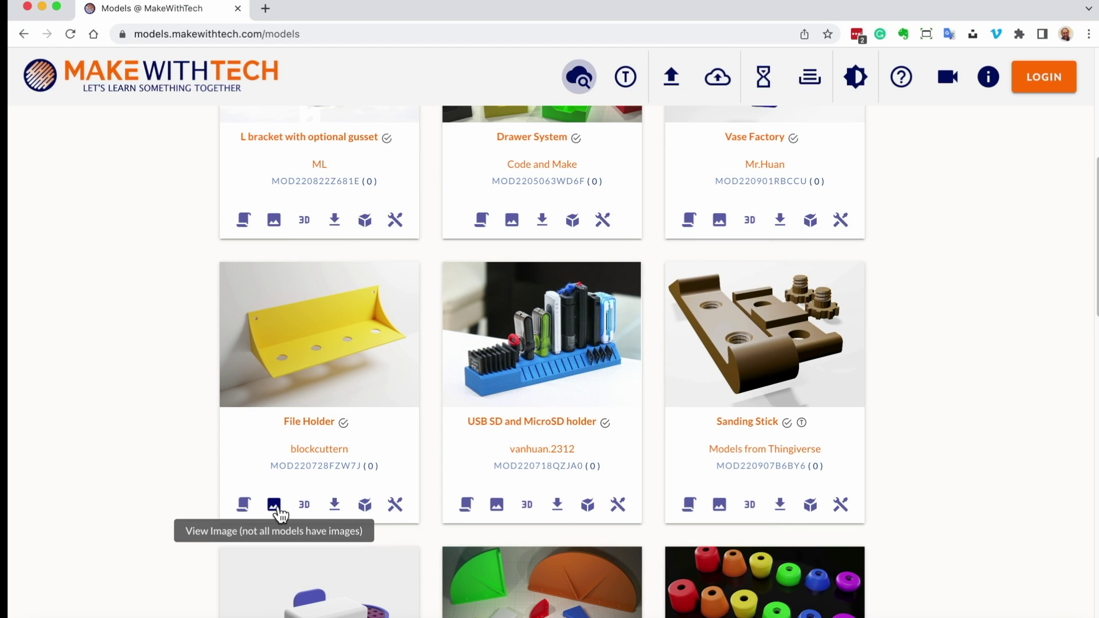
# - View the File Holder in the 3D viewer, try rotating it, and close the viewer
pyautogui.click(304, 506)
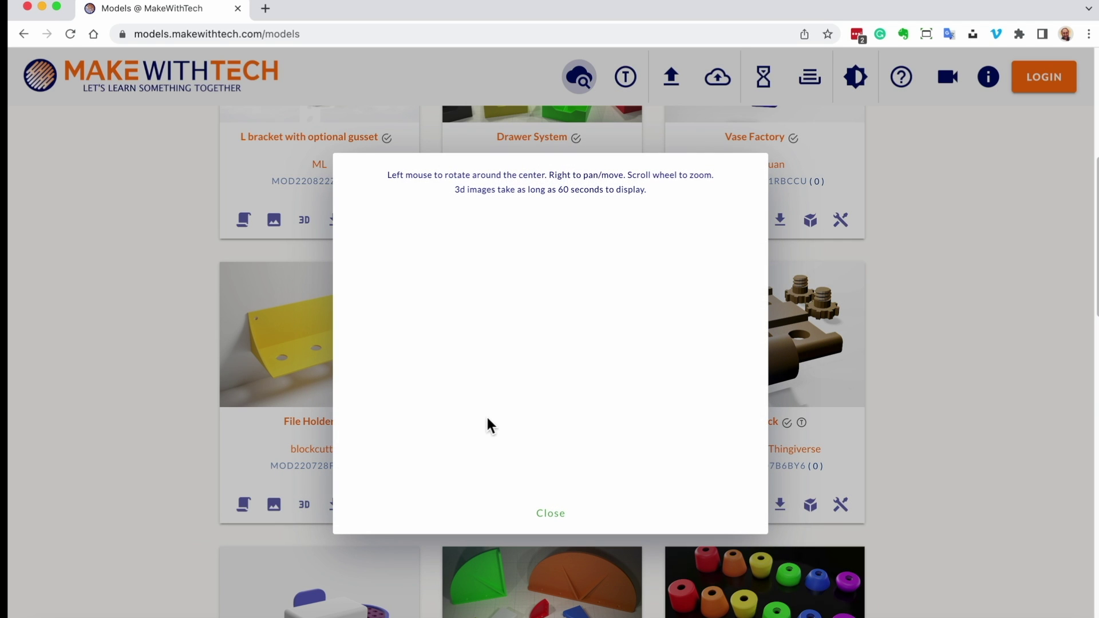
pyautogui.moveTo(547, 366); pyautogui.dragTo(523, 412)
pyautogui.click(558, 521)
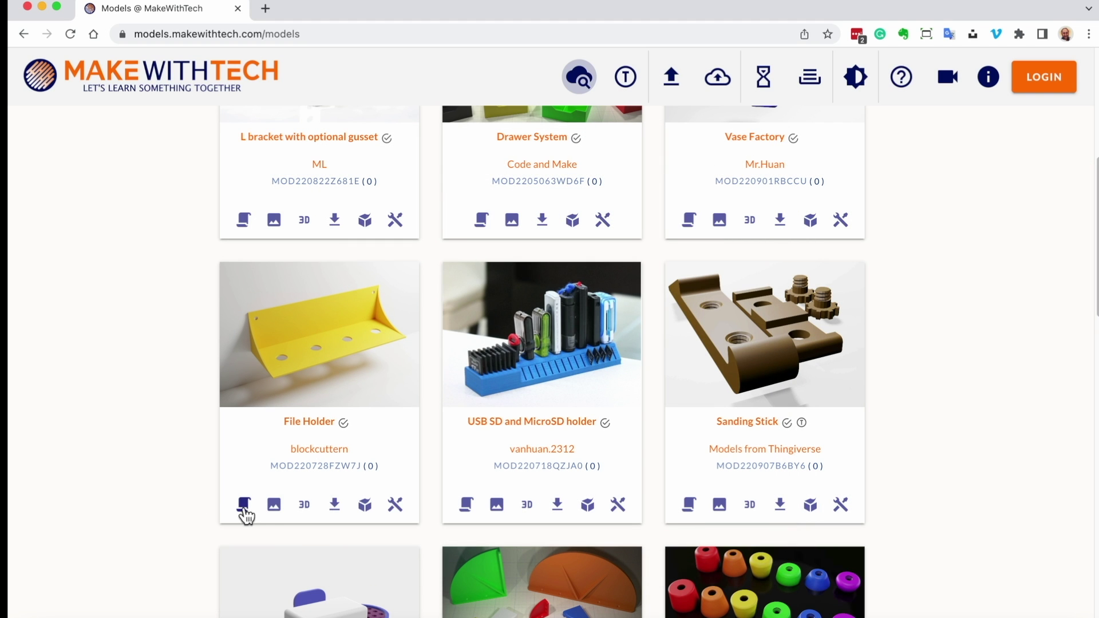
# - Read through the File Holder's OpenSCAD script, including its parameters and geometry code, and close it
pyautogui.click(243, 505)
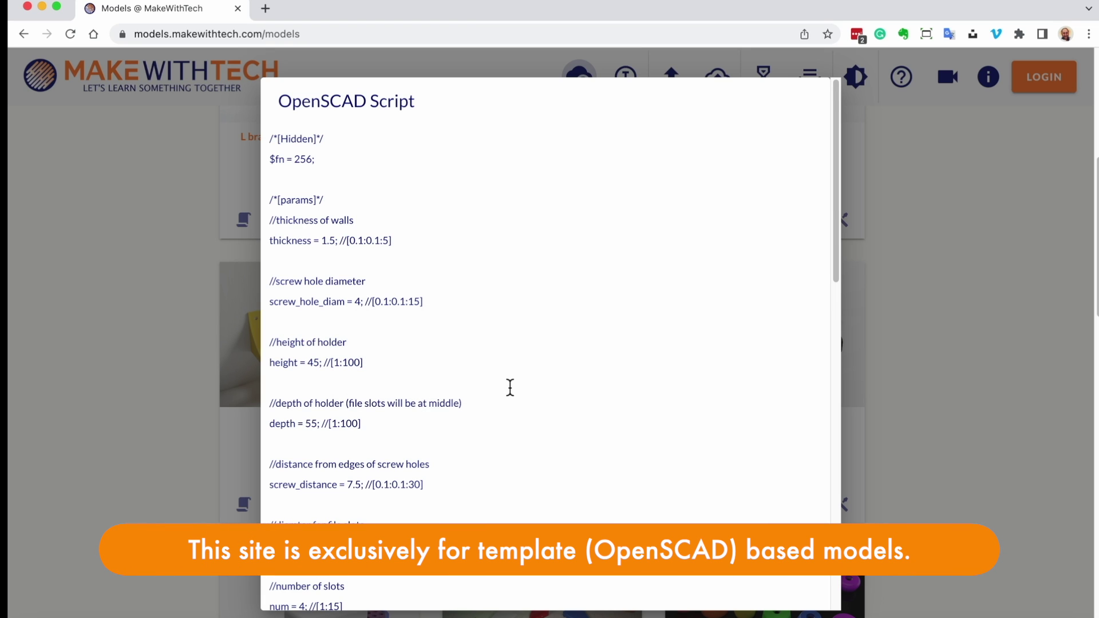
pyautogui.scroll(-10, 510, 387)
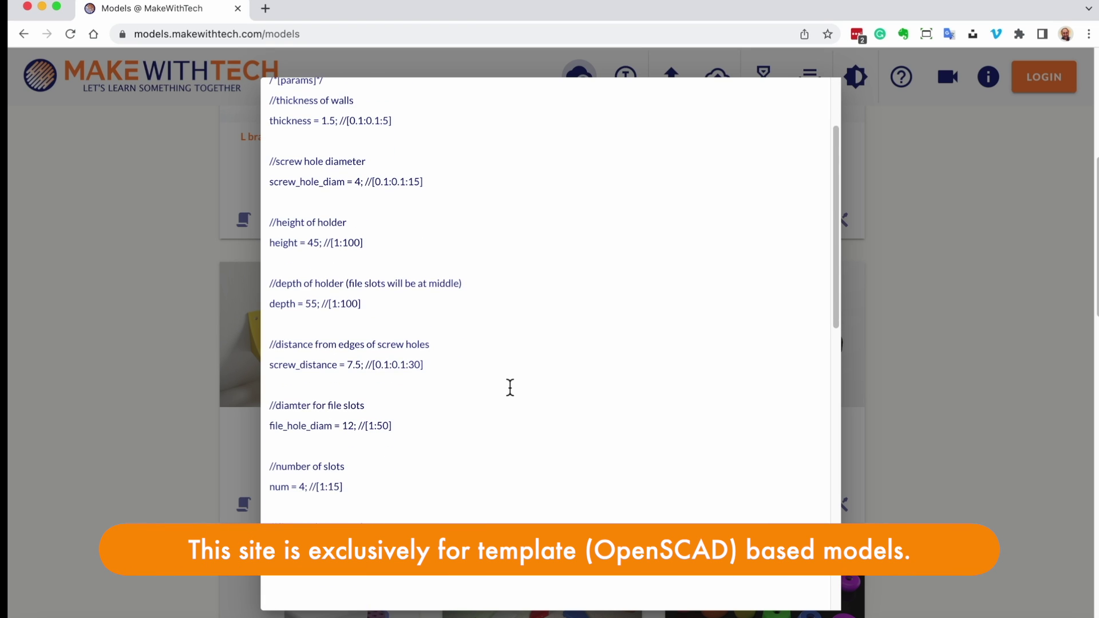
pyautogui.scroll(-5, 510, 388)
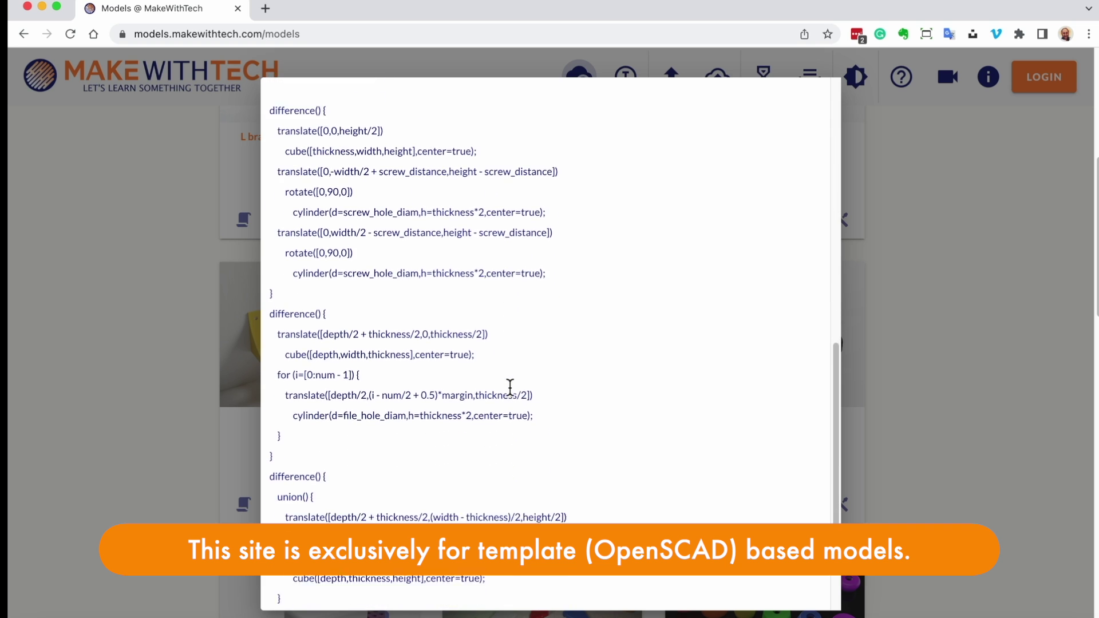
pyautogui.click(901, 394)
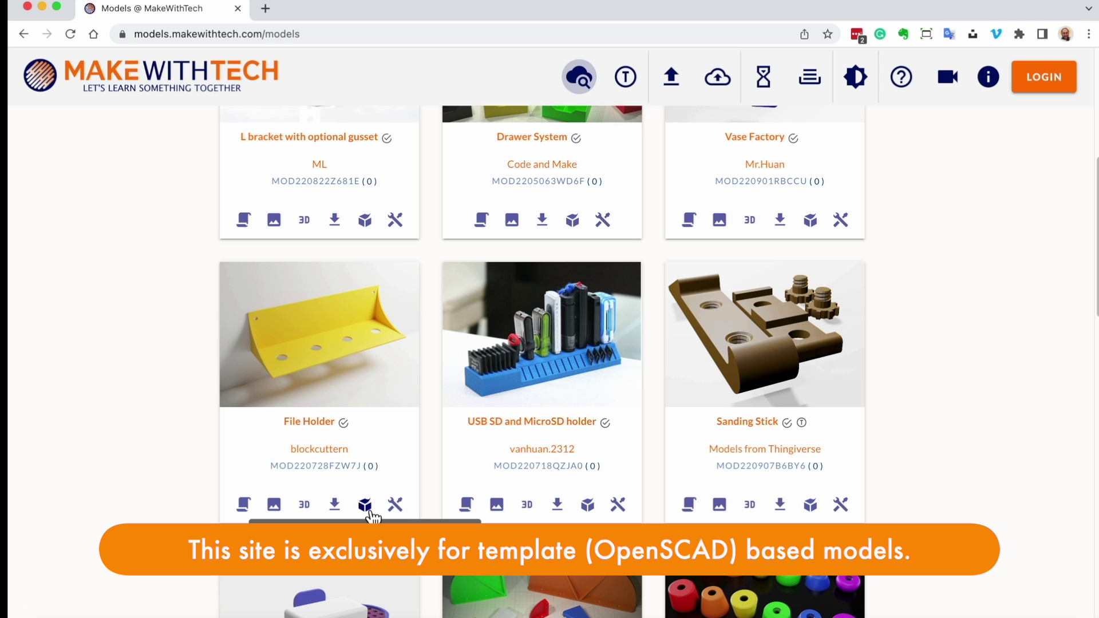
# - Search the model catalogue for "hook"
pyautogui.scroll(3, 373, 517)
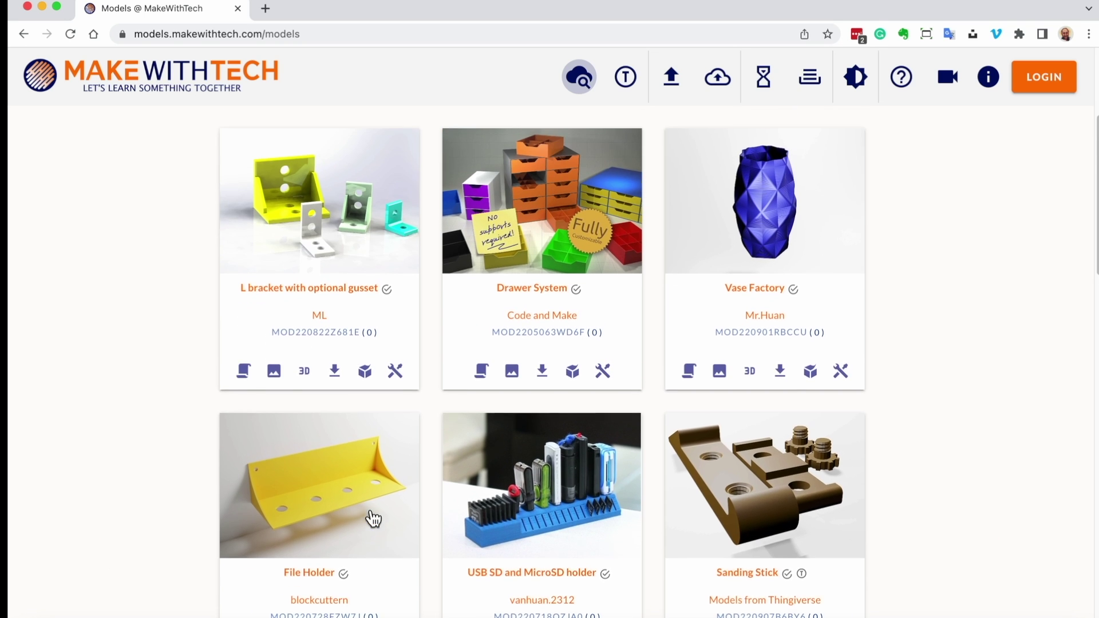
pyautogui.scroll(4, 373, 519)
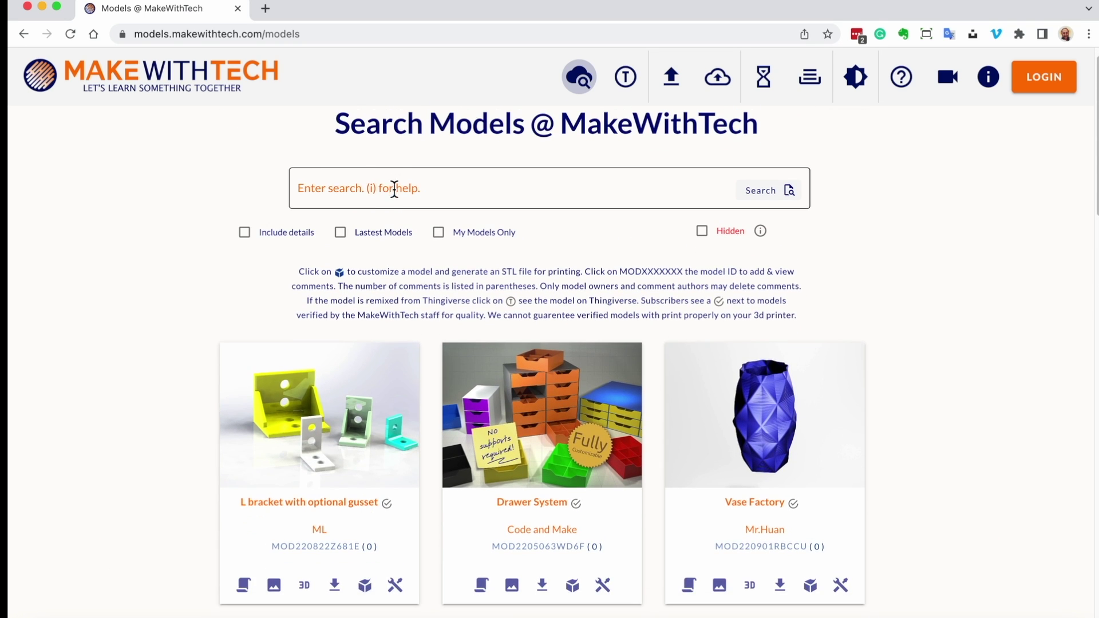
pyautogui.click(394, 189)
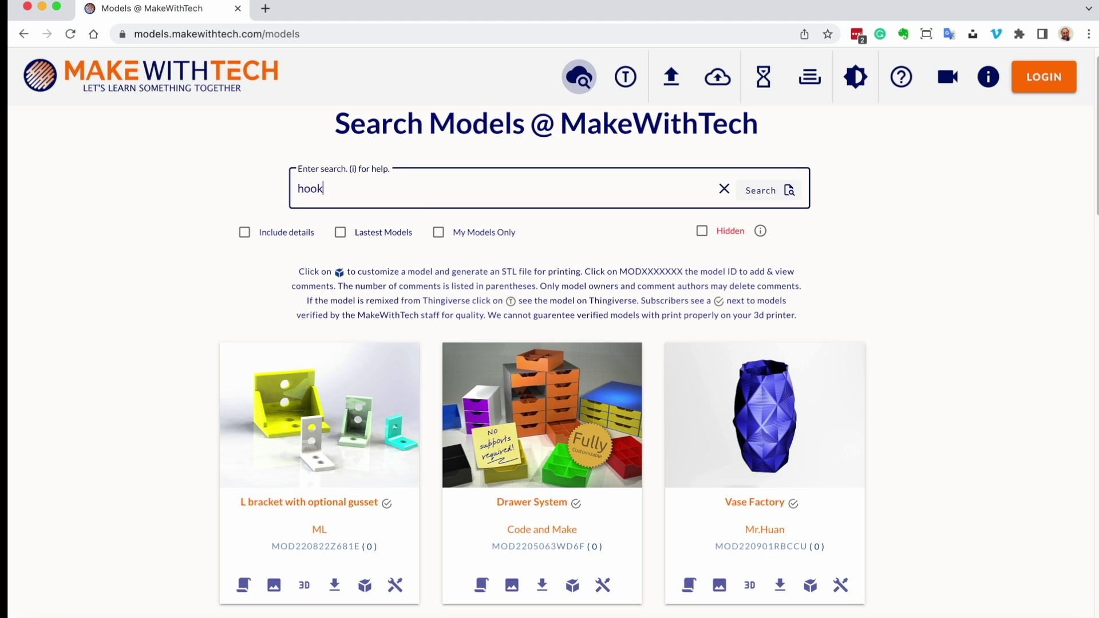
pyautogui.click(790, 191)
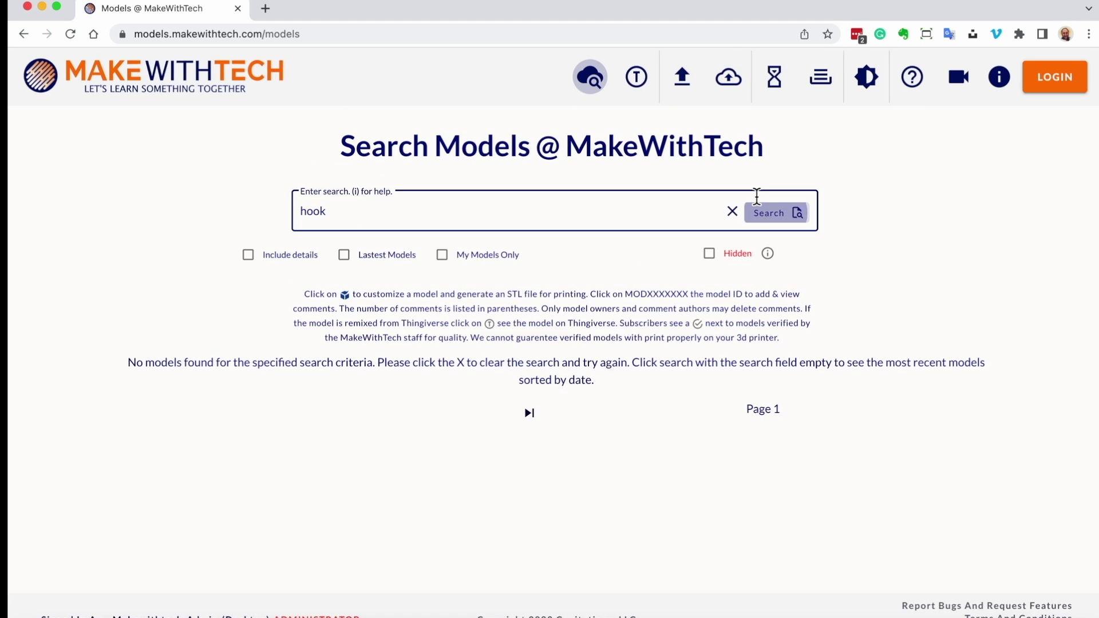
pyautogui.scroll(-2, 696, 260)
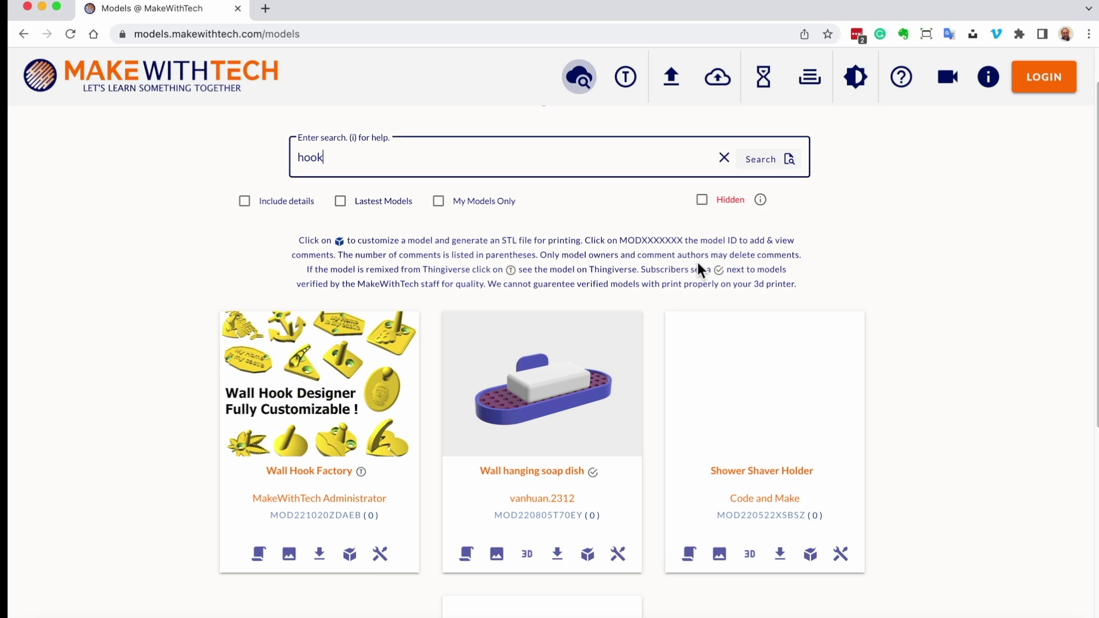
# - Open the Wall Hook Factory model for updating through Creator Tools and review its description, Thingiverse ID and license options
pyautogui.click(380, 550)
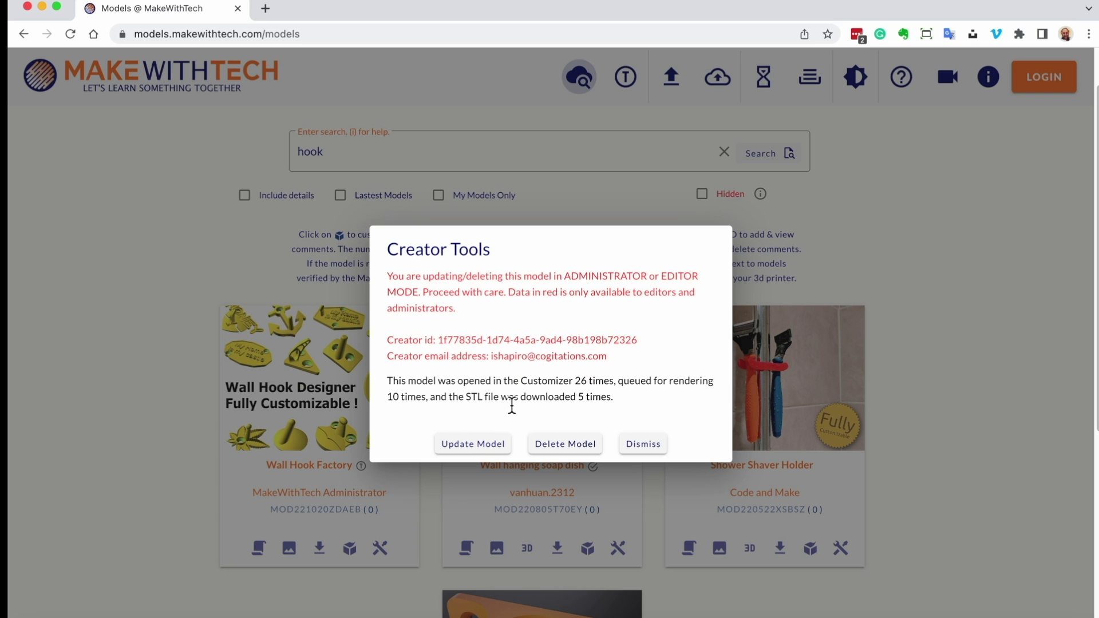
pyautogui.click(473, 445)
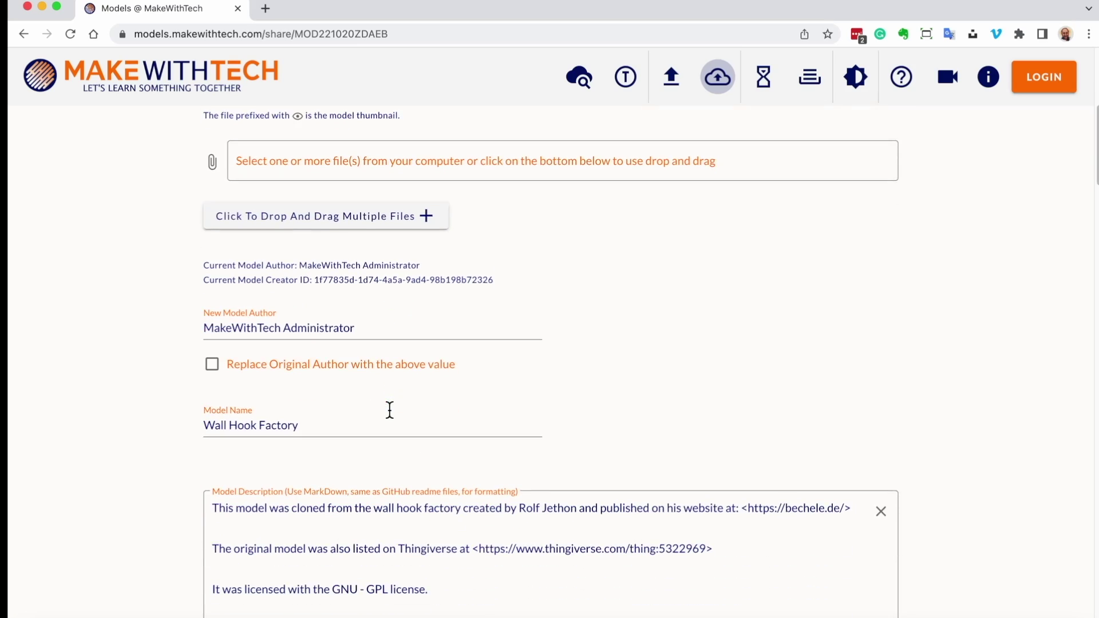
pyautogui.scroll(-6, 387, 404)
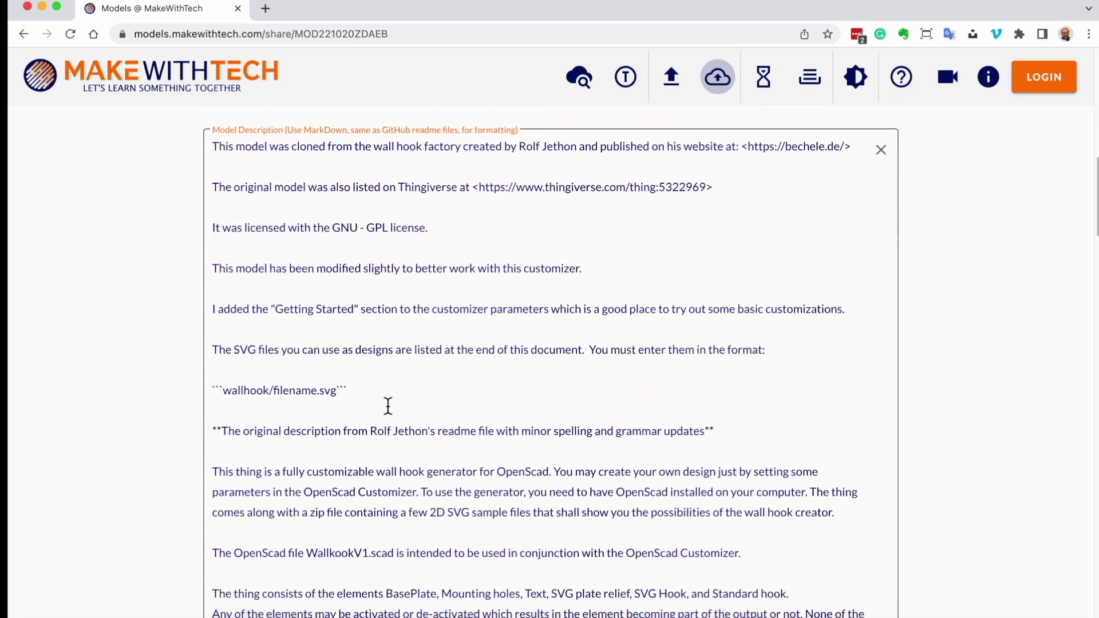
pyautogui.scroll(-9, 389, 406)
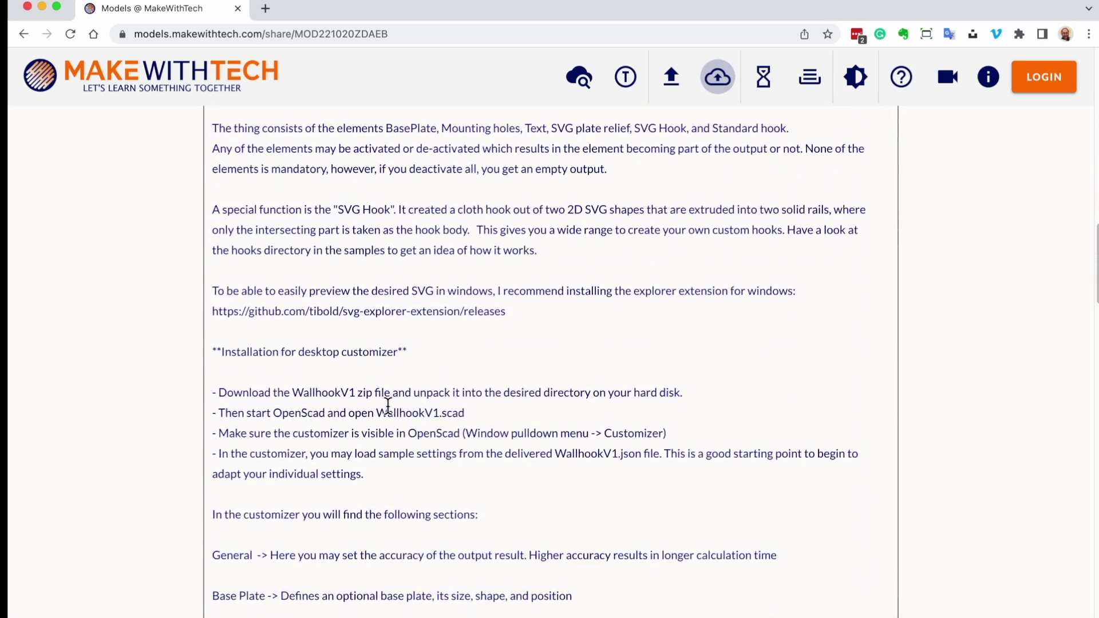
pyautogui.scroll(-10, 388, 405)
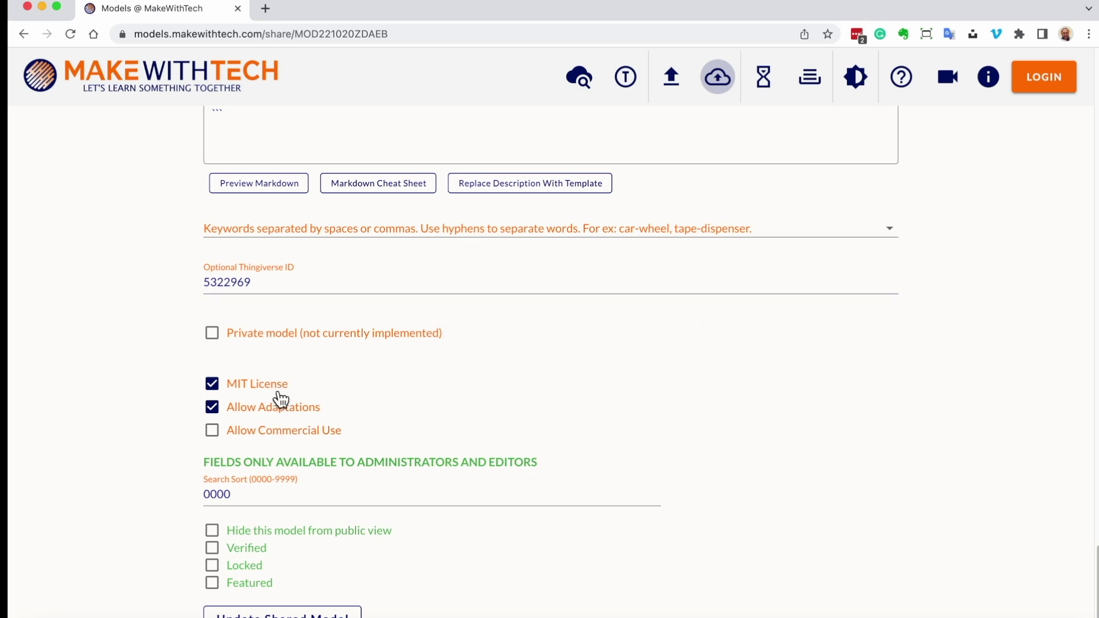
pyautogui.scroll(-3, 356, 350)
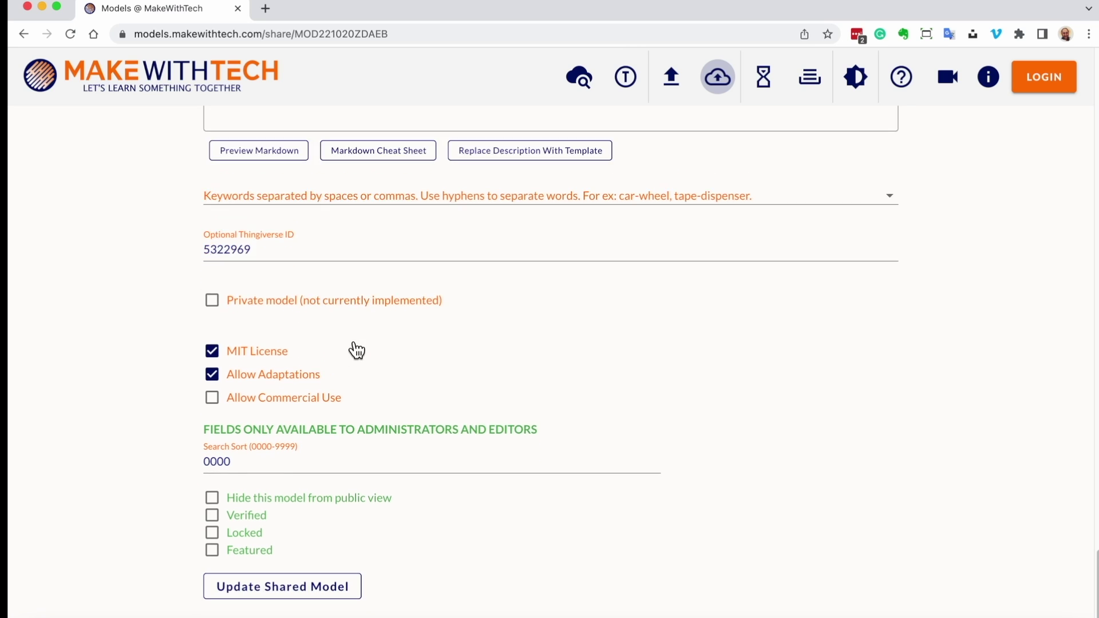
# - Open the Wall Hook Factory template from the hook search results in the customizer and preview the whole model
pyautogui.click(584, 73)
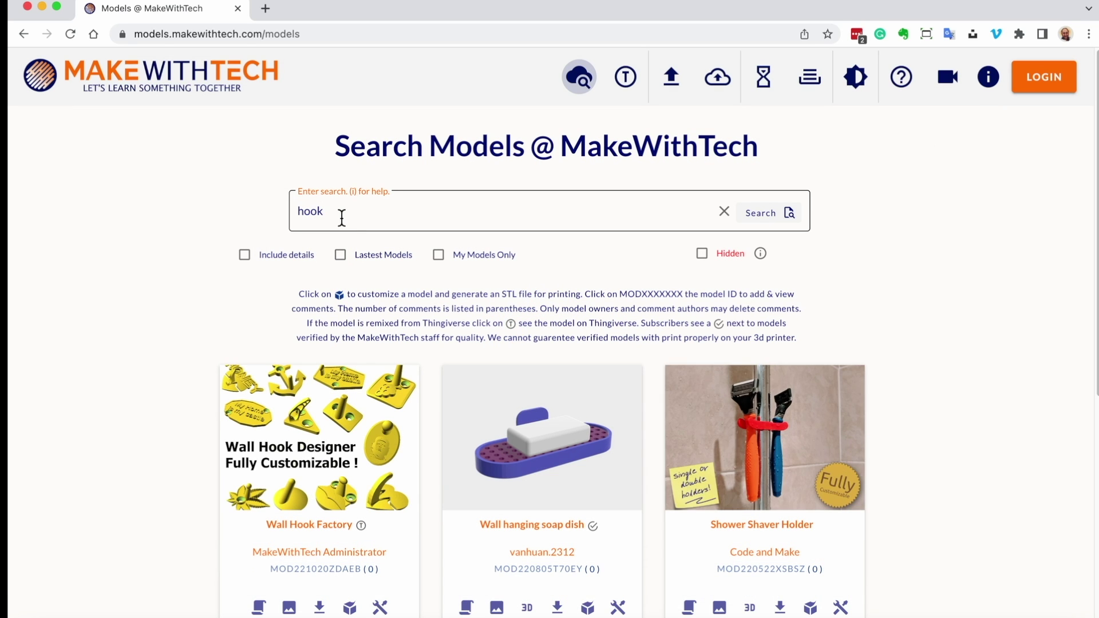
pyautogui.scroll(-3, 343, 219)
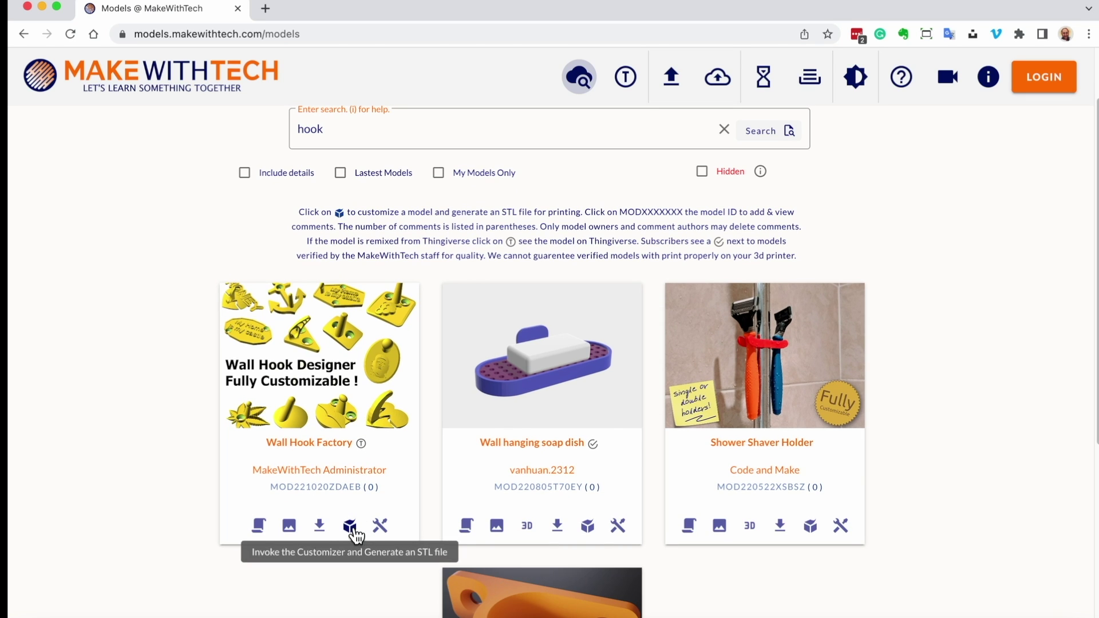
pyautogui.click(349, 527)
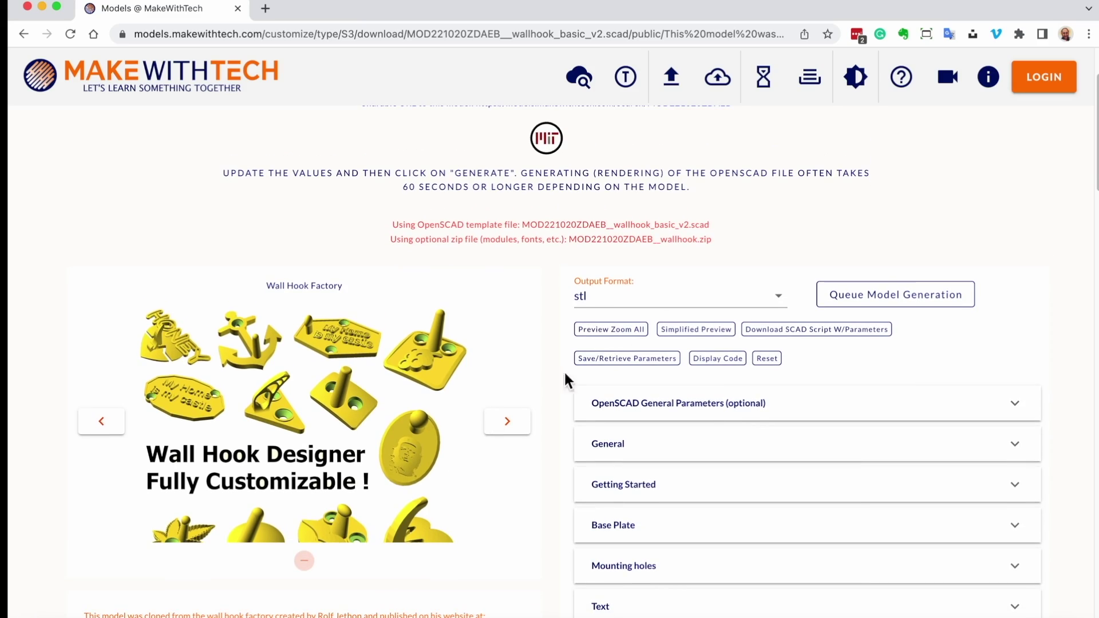
pyautogui.click(628, 338)
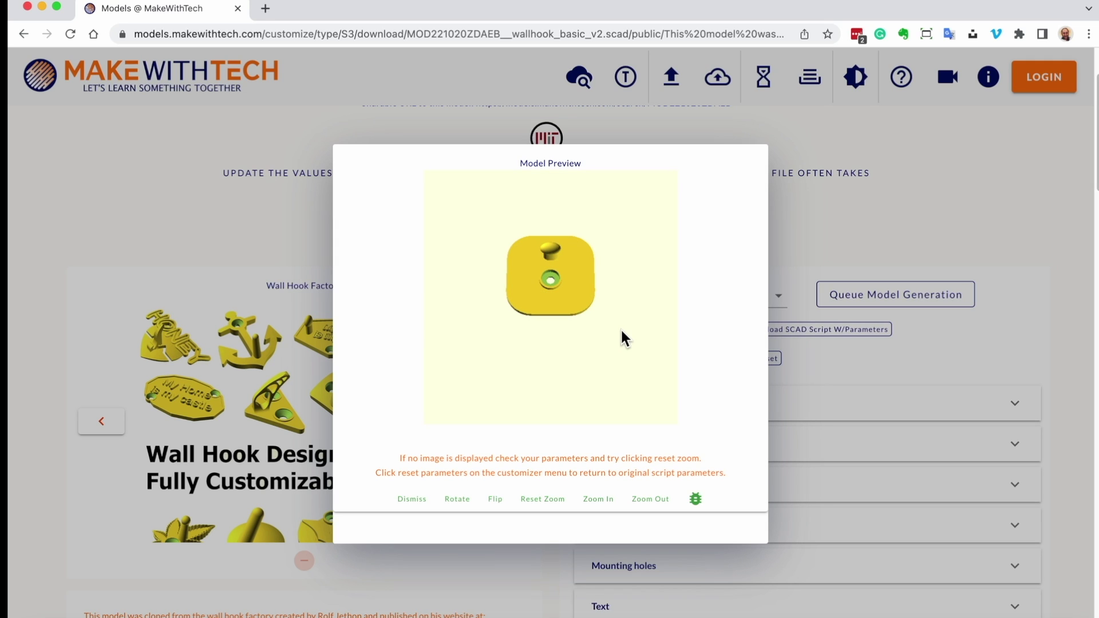
# - Rotate the wall hook preview twice, zoom in to inspect the hook and mounting hole, and dismiss the preview
pyautogui.click(461, 502)
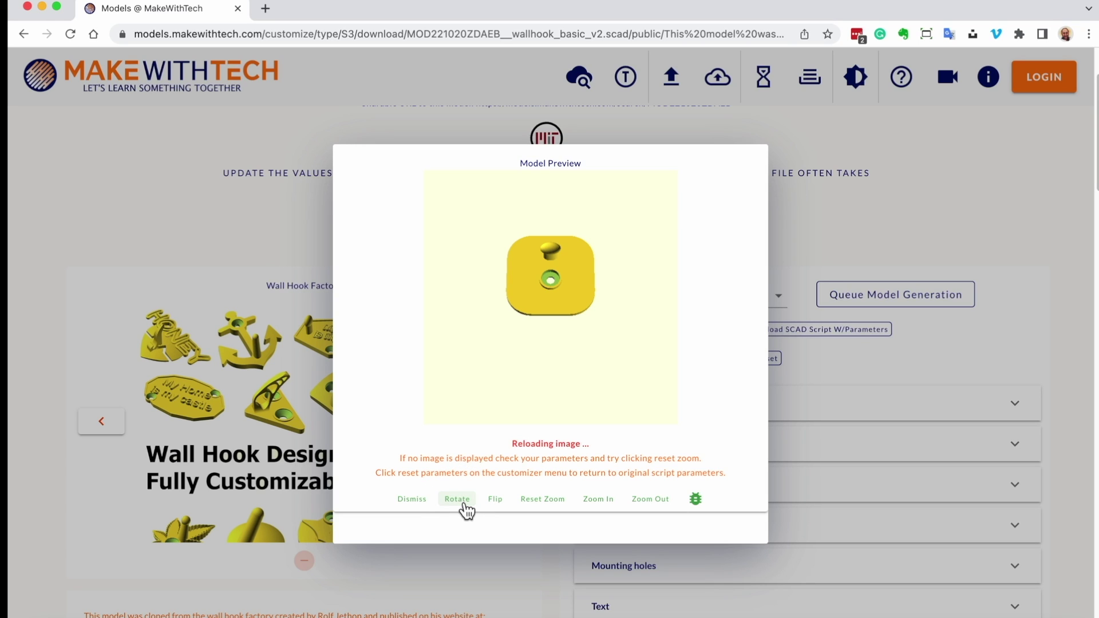
pyautogui.click(465, 507)
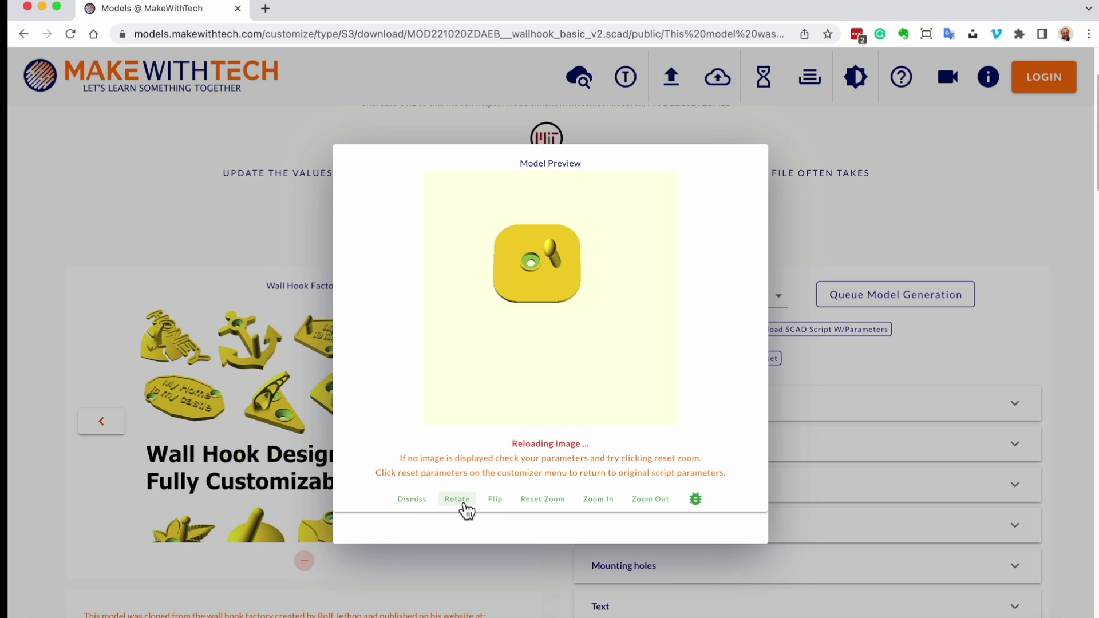
pyautogui.click(598, 503)
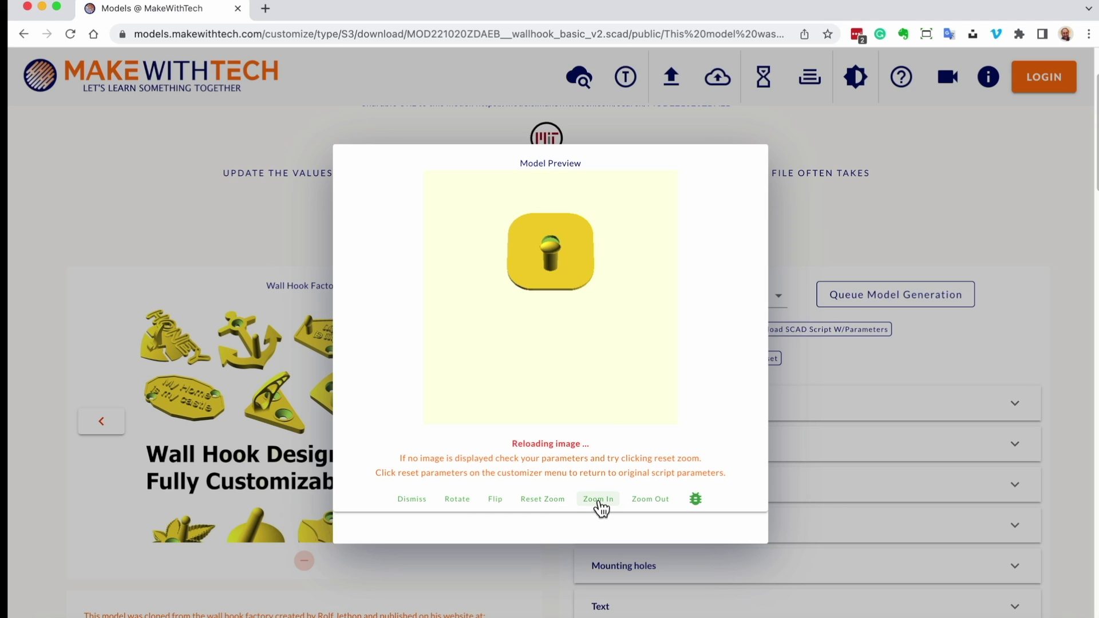
pyautogui.click(598, 503)
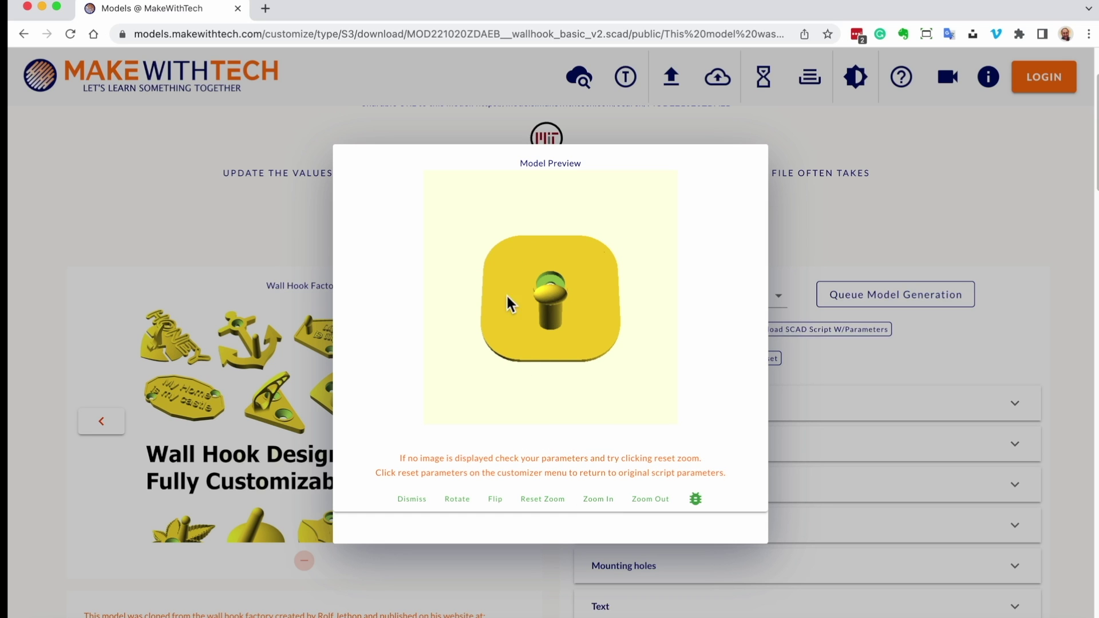
pyautogui.click(411, 502)
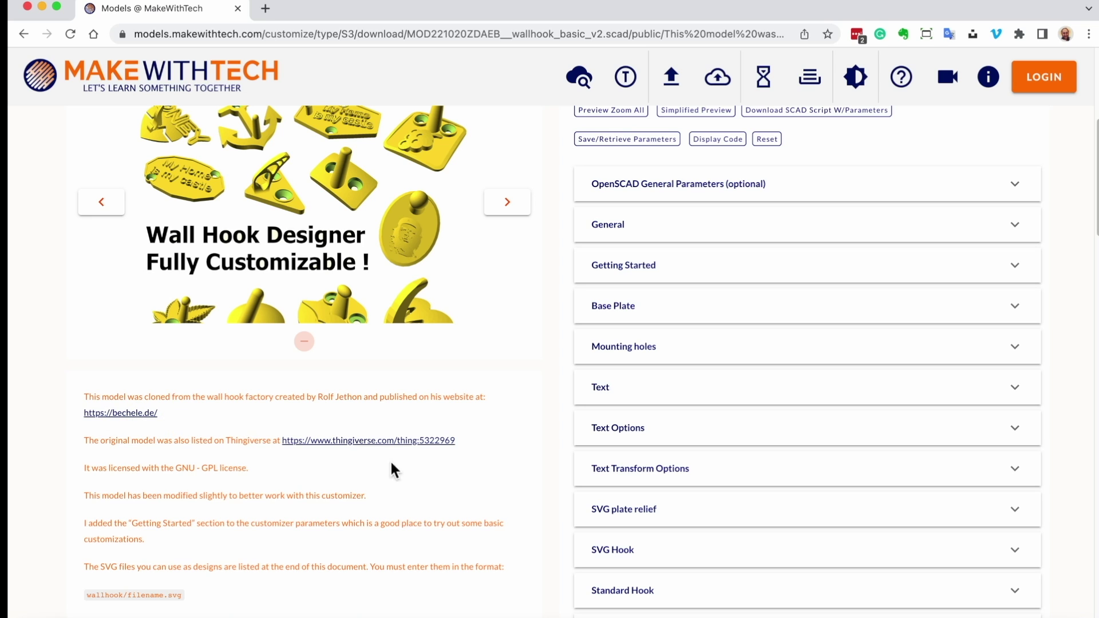
# - Expand the Getting Started parameters and review the base plate, screw, design and text settings
pyautogui.scroll(-3, 400, 454)
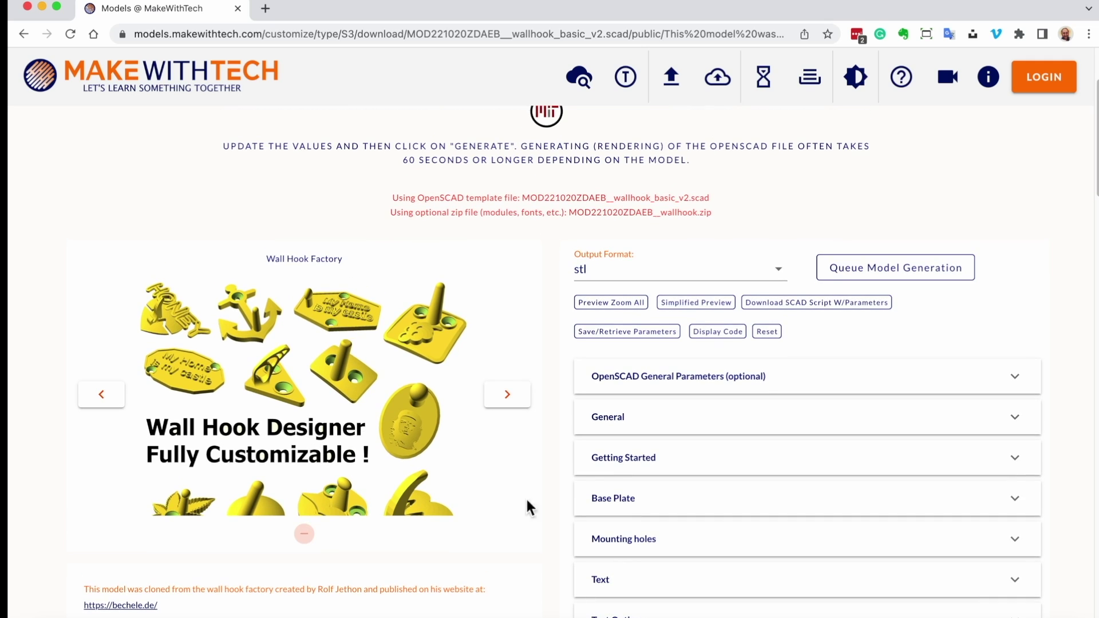
pyautogui.click(621, 464)
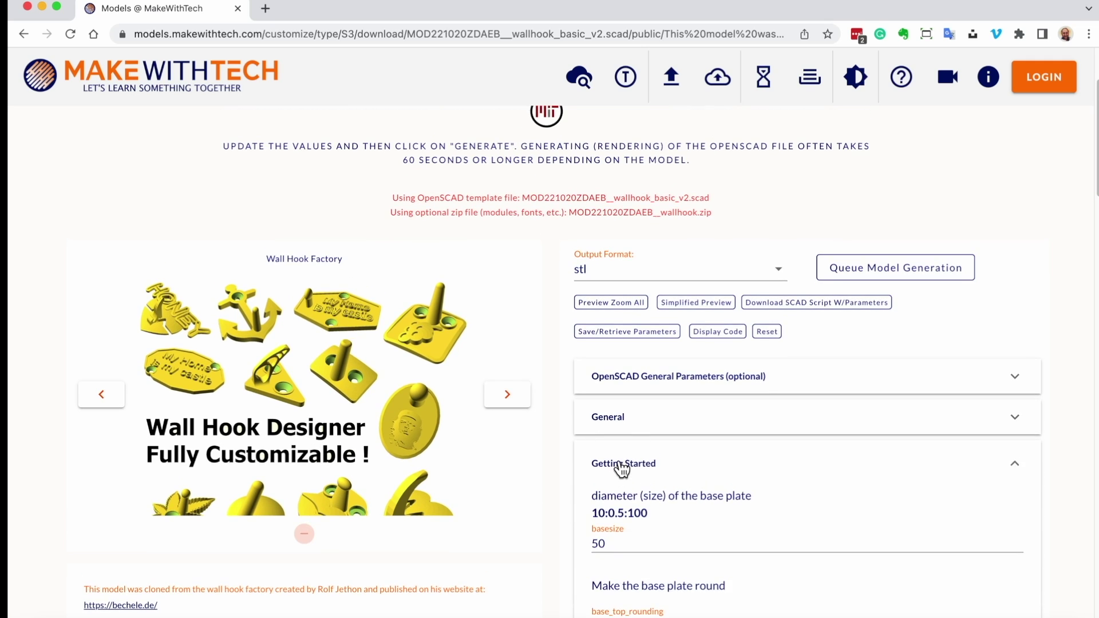
pyautogui.scroll(-6, 621, 465)
pyautogui.scroll(-11, 621, 468)
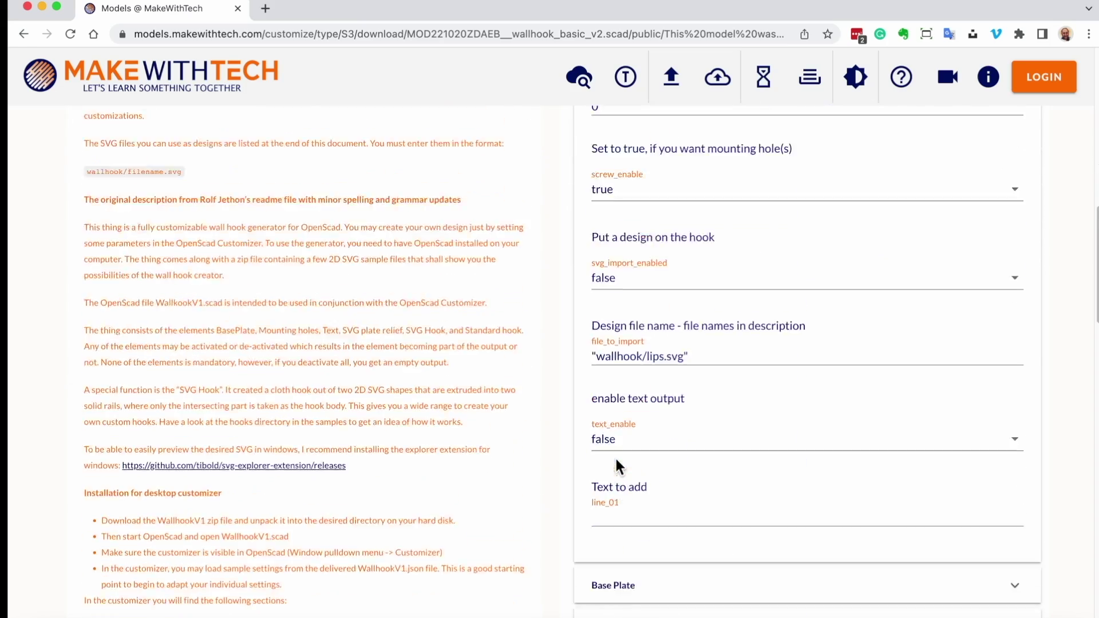
pyautogui.scroll(10, 616, 460)
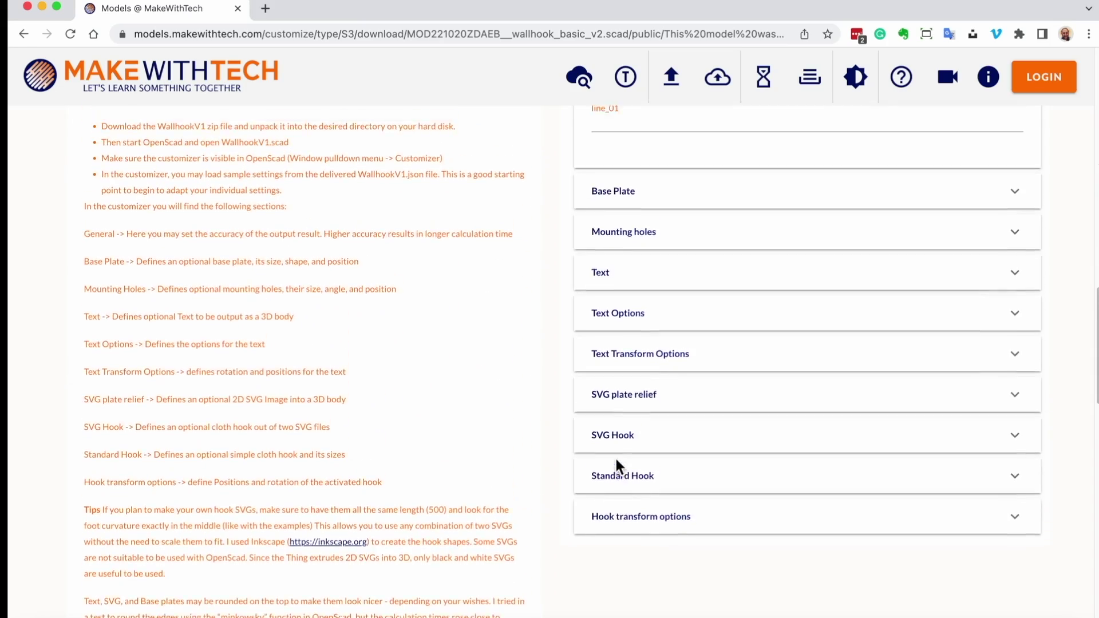
pyautogui.scroll(6, 616, 459)
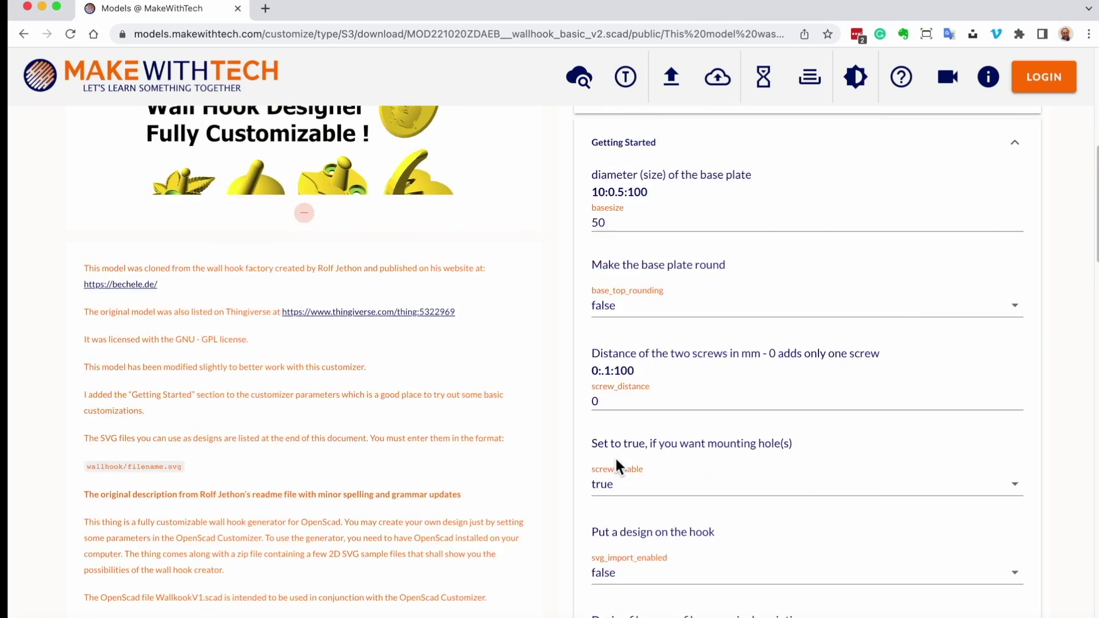
pyautogui.scroll(1, 614, 458)
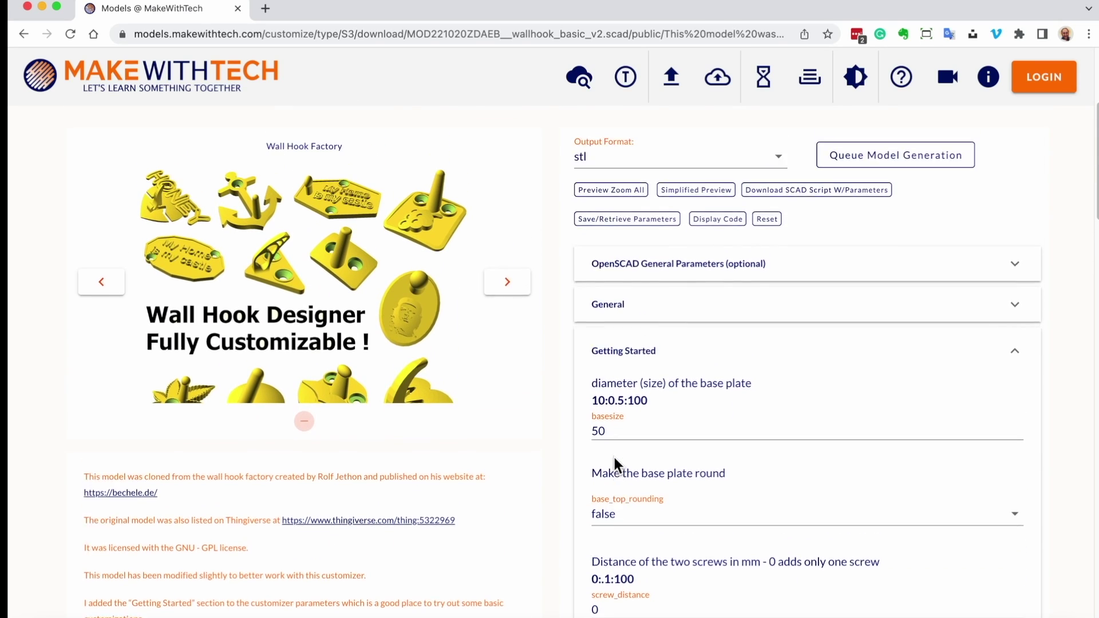
# - Set the base plate diameter to 70 and enable putting the wallhook/lips.svg design on the hook
pyautogui.moveTo(615, 442); pyautogui.dragTo(584, 456)
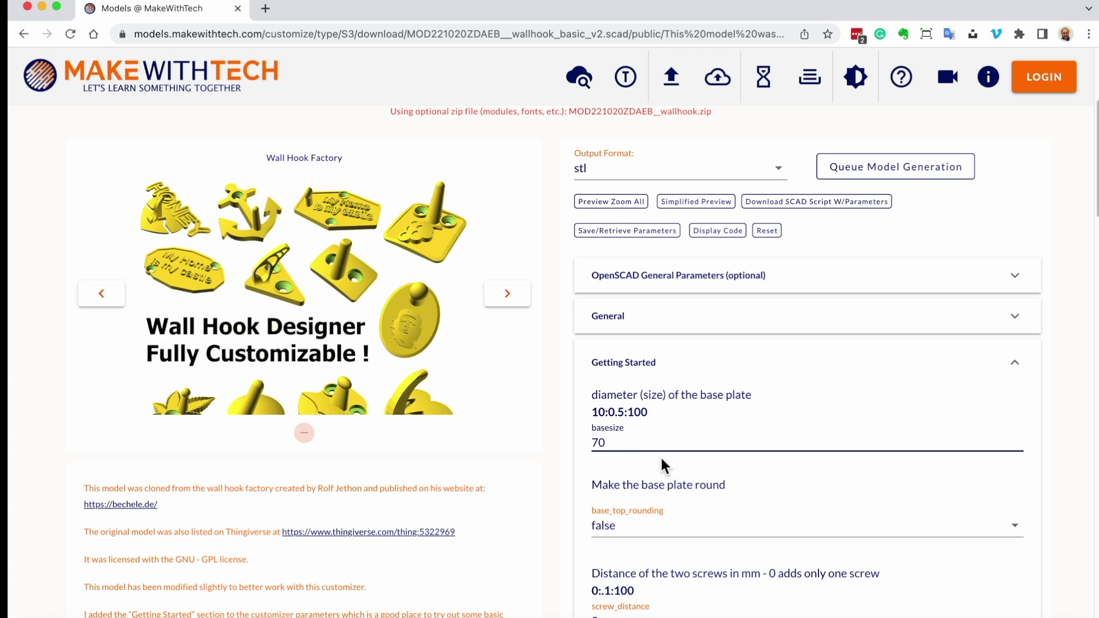
pyautogui.scroll(-5, 661, 461)
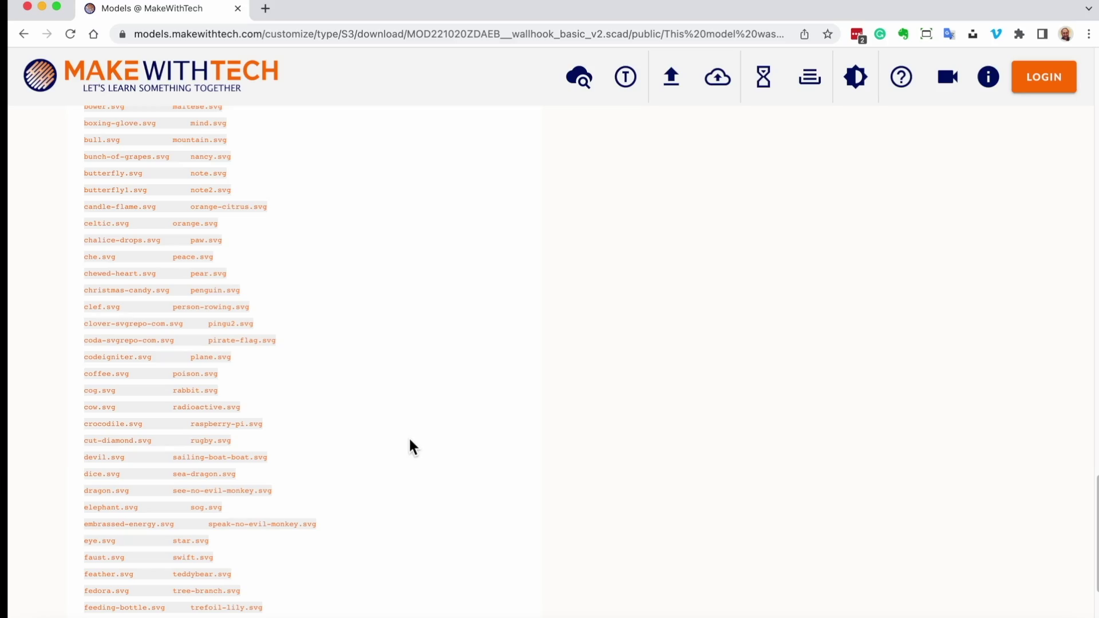
pyautogui.scroll(20, 95, 304)
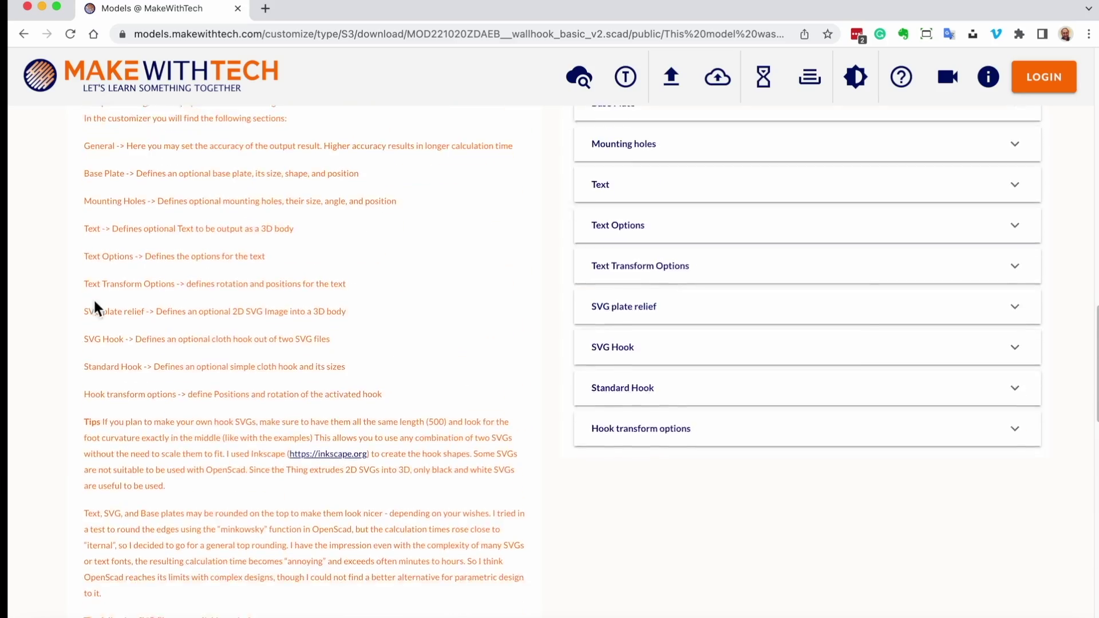
pyautogui.scroll(-5, 95, 304)
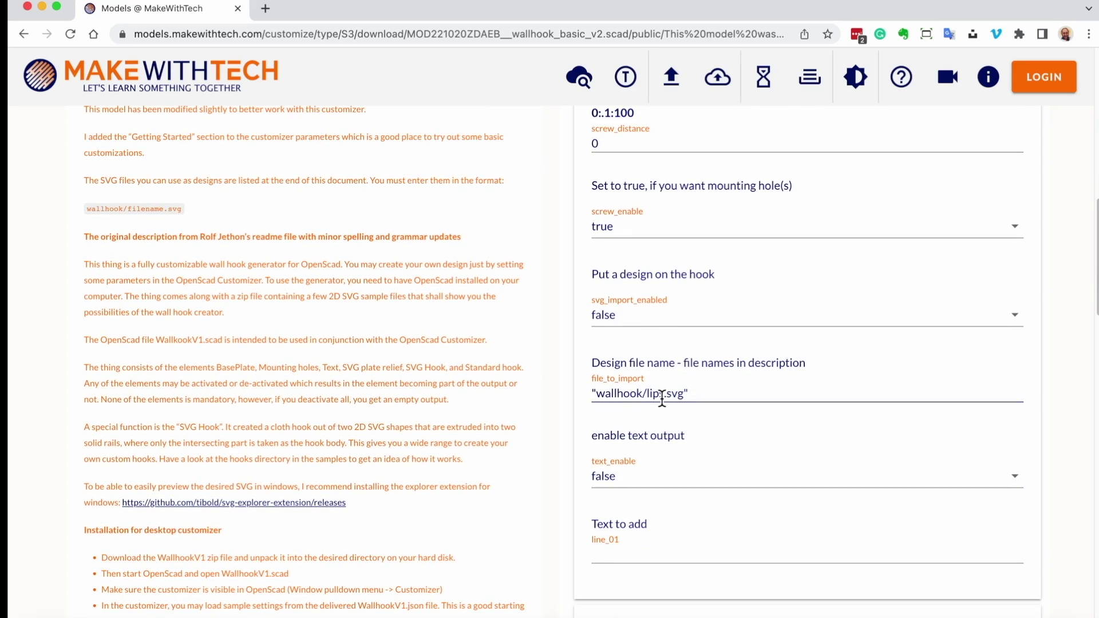
pyautogui.scroll(20, 662, 397)
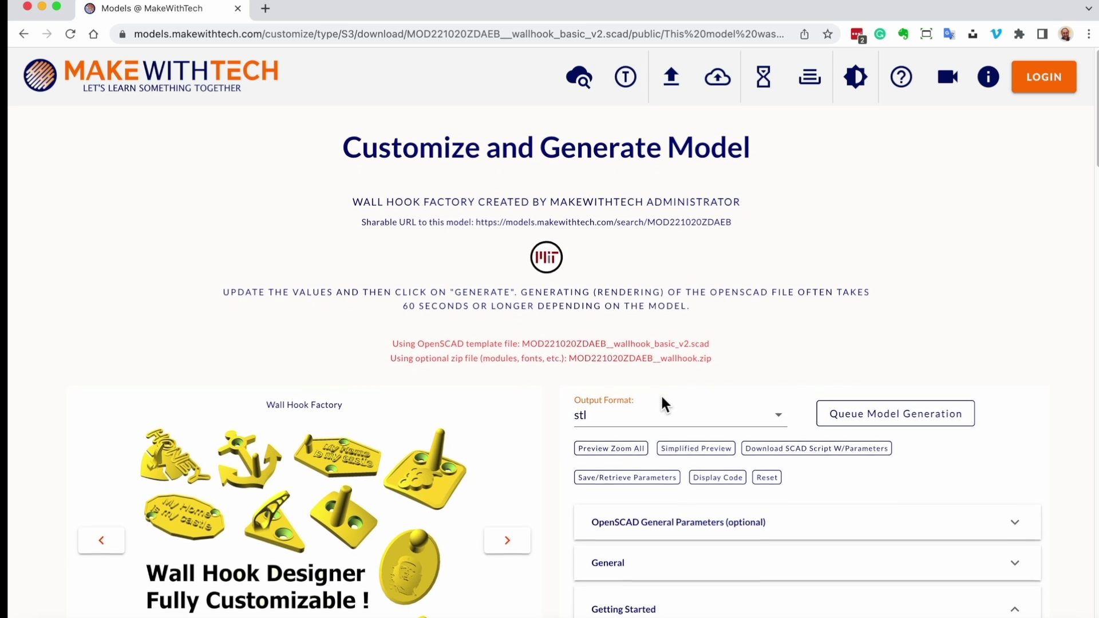
# - Preview the whole customized hook, rotate it three times, zoom in on the lips design, and dismiss the preview
pyautogui.click(630, 450)
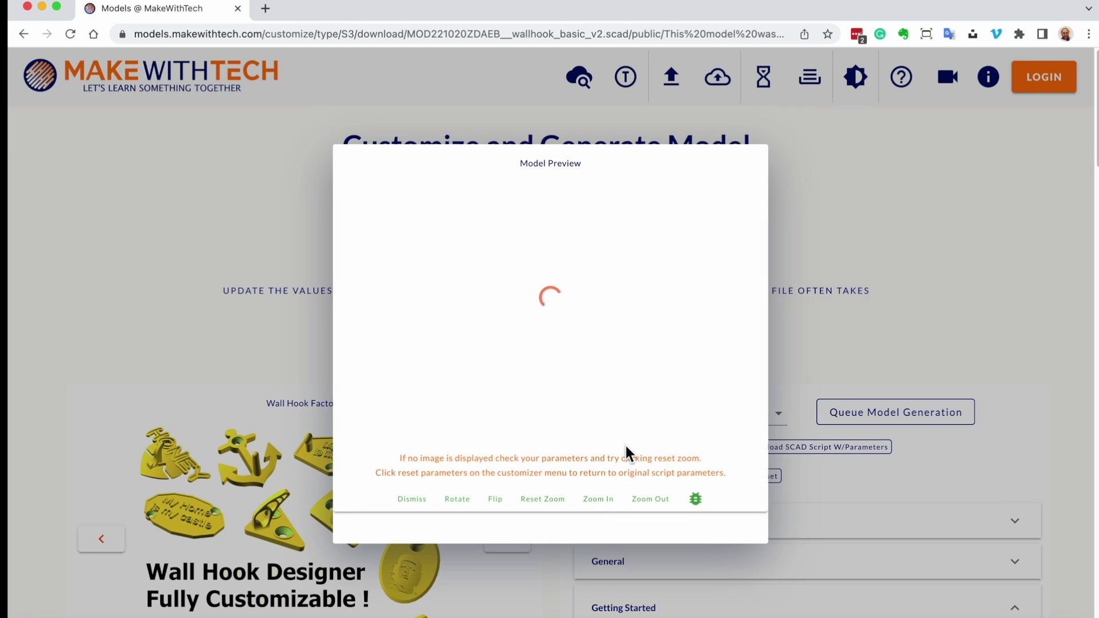
pyautogui.scroll(-5, 588, 248)
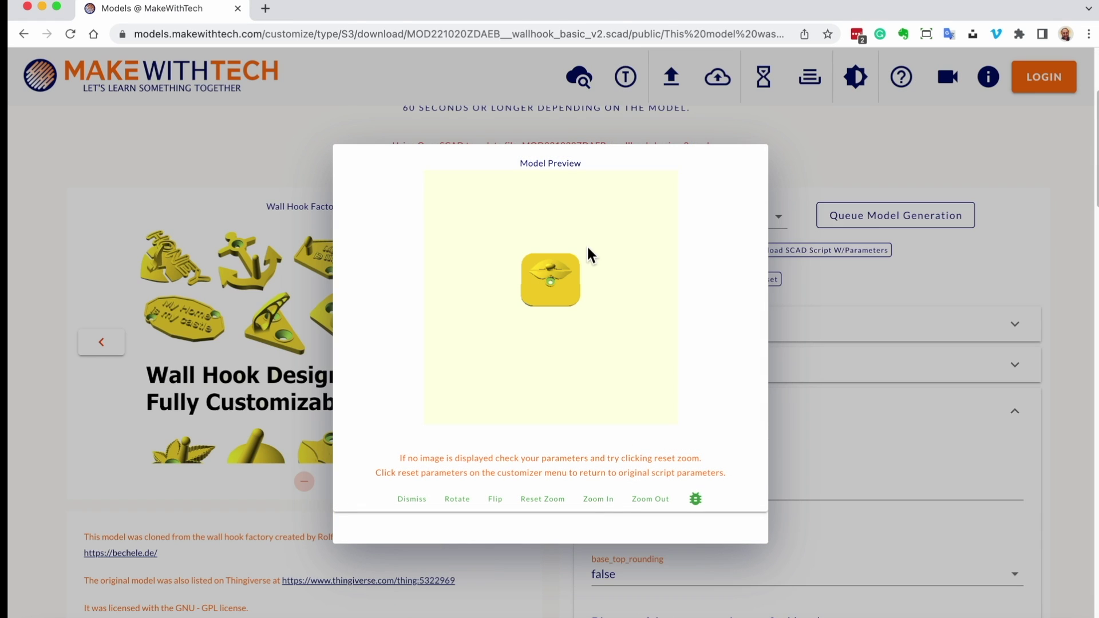
pyautogui.click(457, 500)
pyautogui.click(462, 504)
pyautogui.click(462, 504)
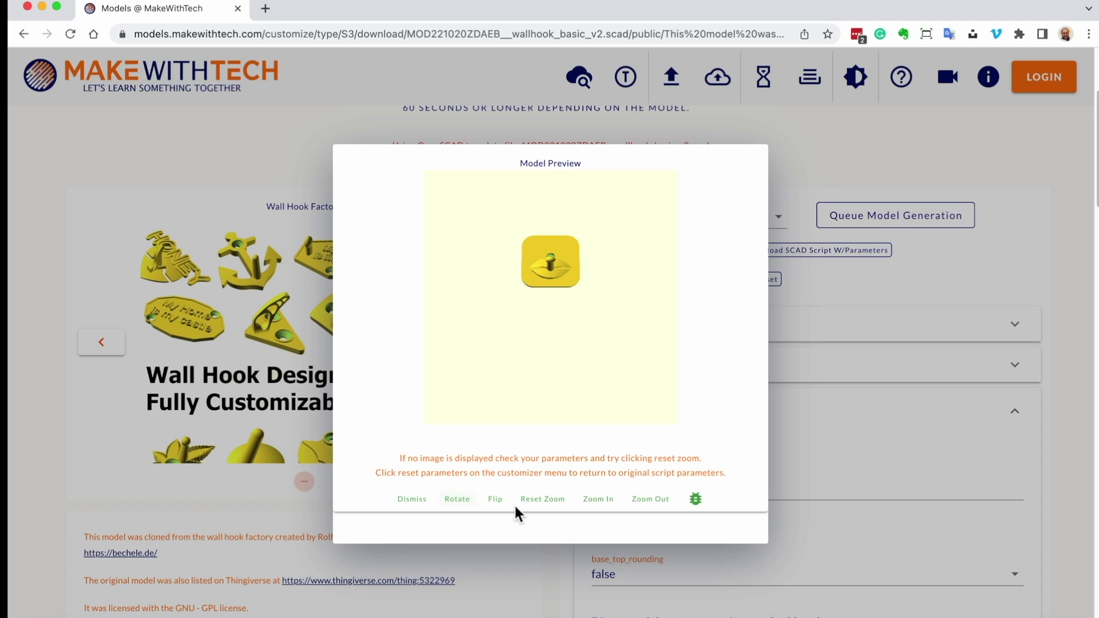
pyautogui.click(609, 506)
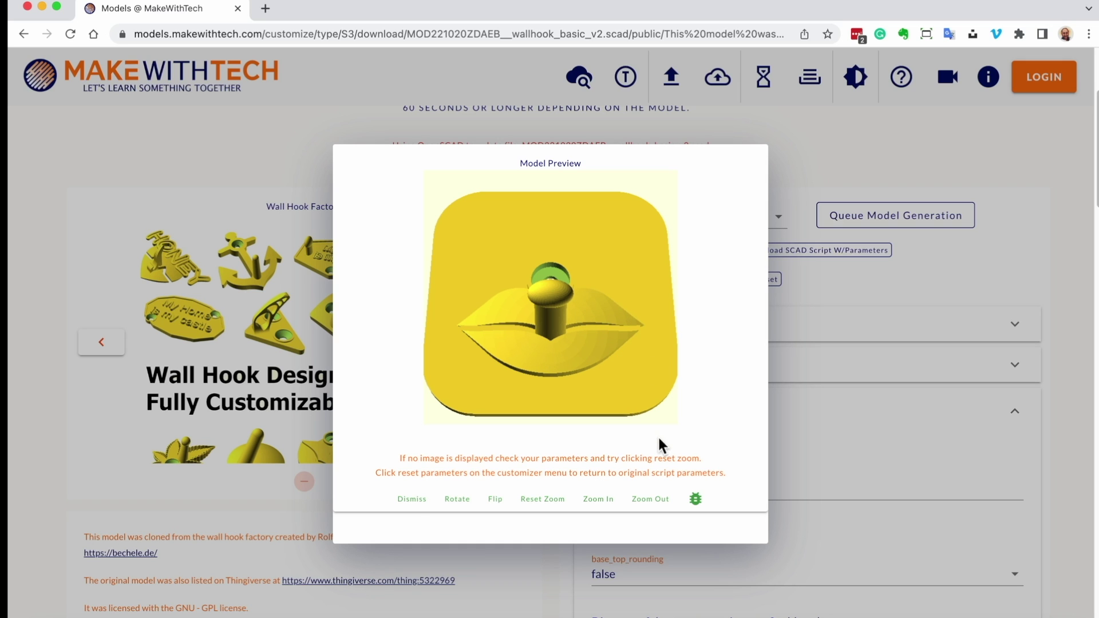
pyautogui.click(411, 500)
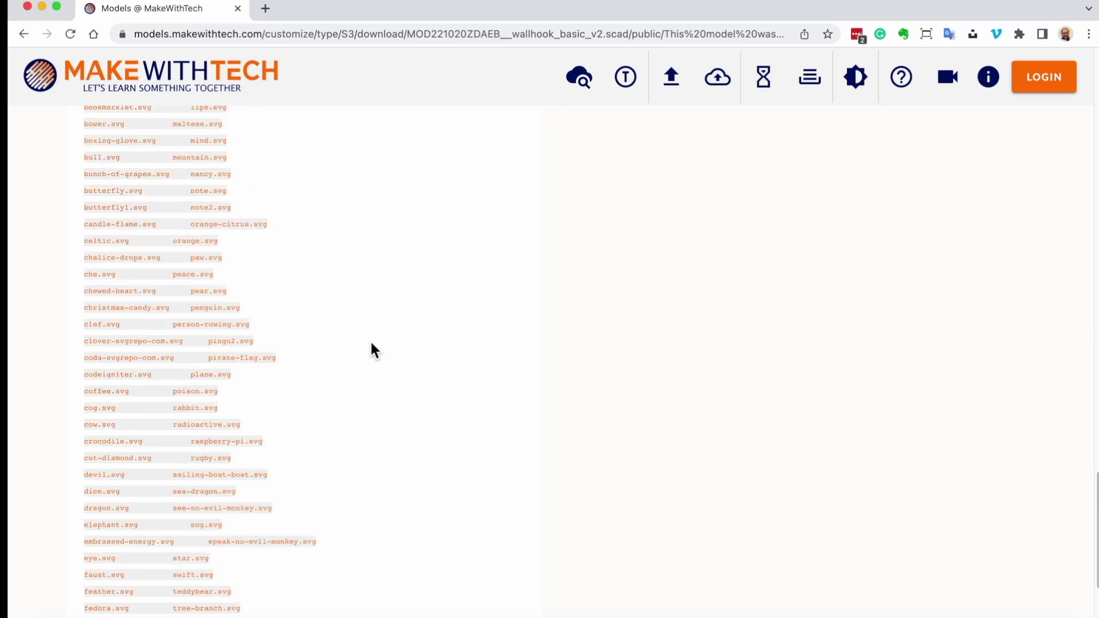
# - Collapse the Getting Started parameters and queue the customized wall hook for generation in stl format
pyautogui.scroll(10, 371, 343)
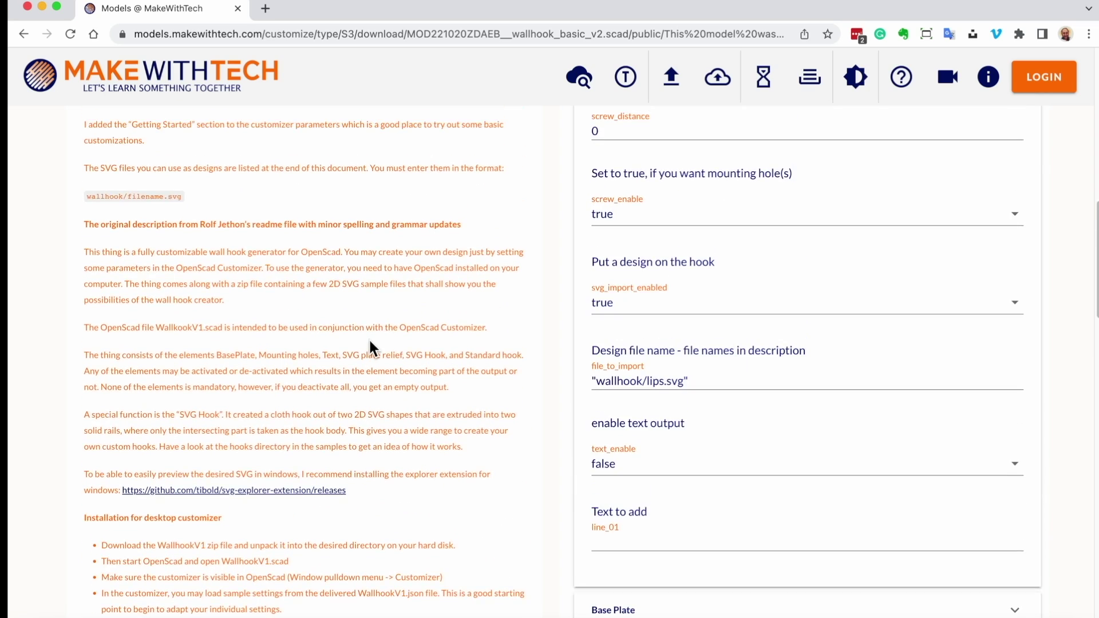
pyautogui.scroll(3, 370, 339)
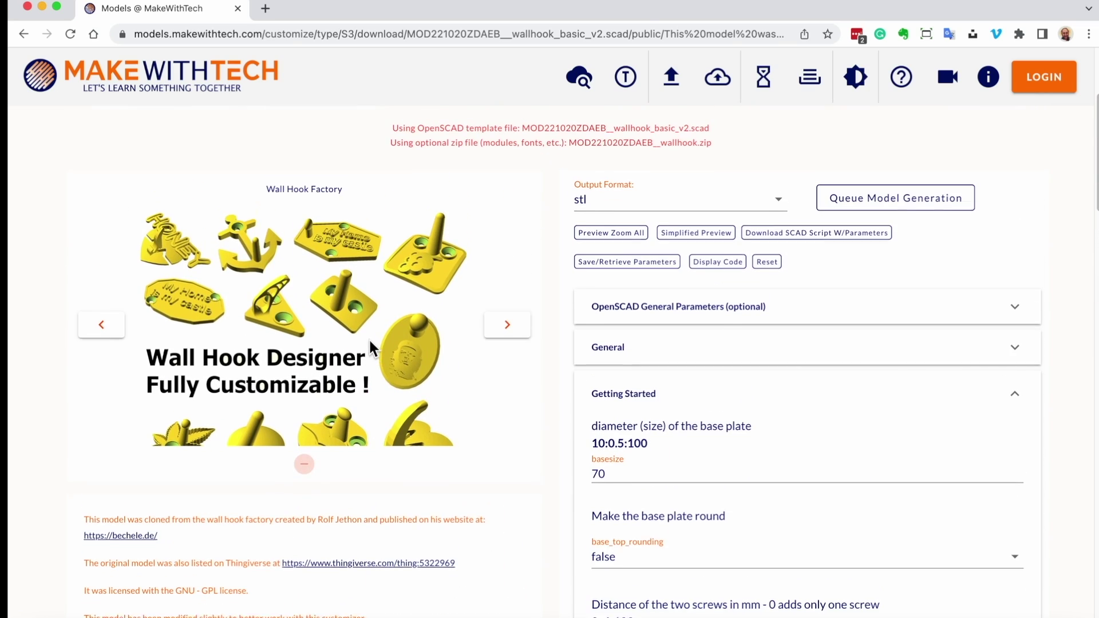
pyautogui.click(624, 396)
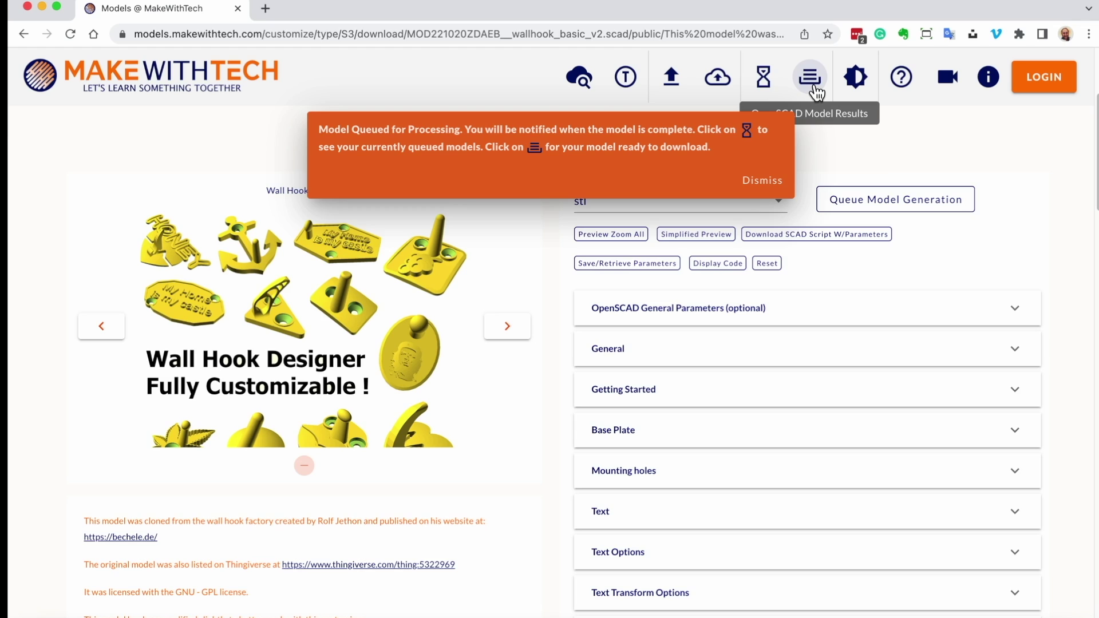
# - Check the completed models list and the queue of OpenSCAD models, and return to the completed models
pyautogui.click(816, 89)
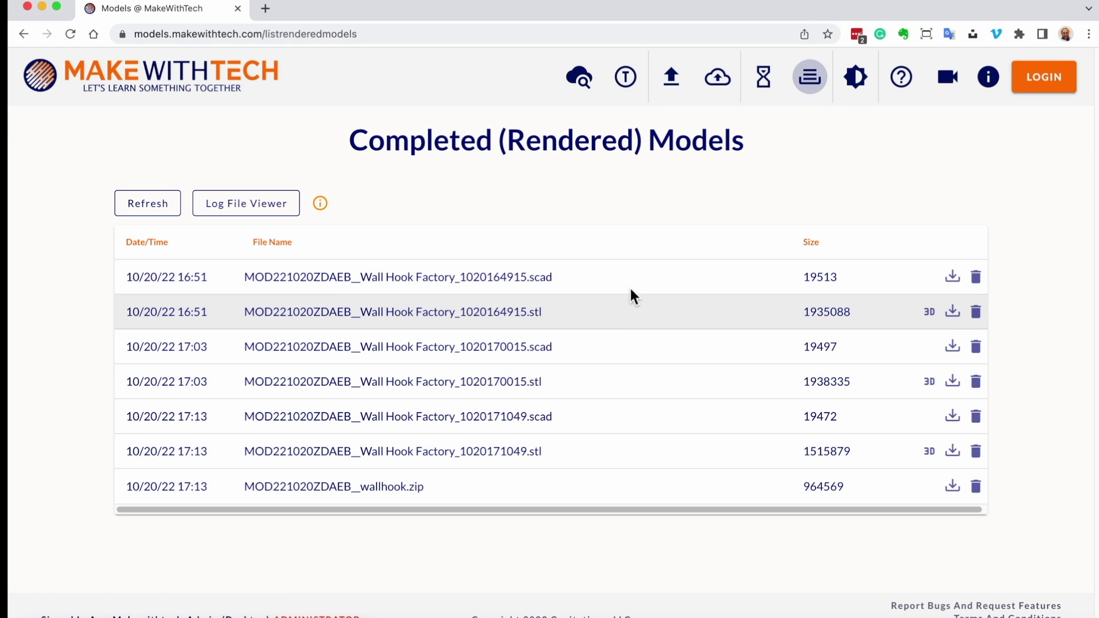
pyautogui.click(765, 90)
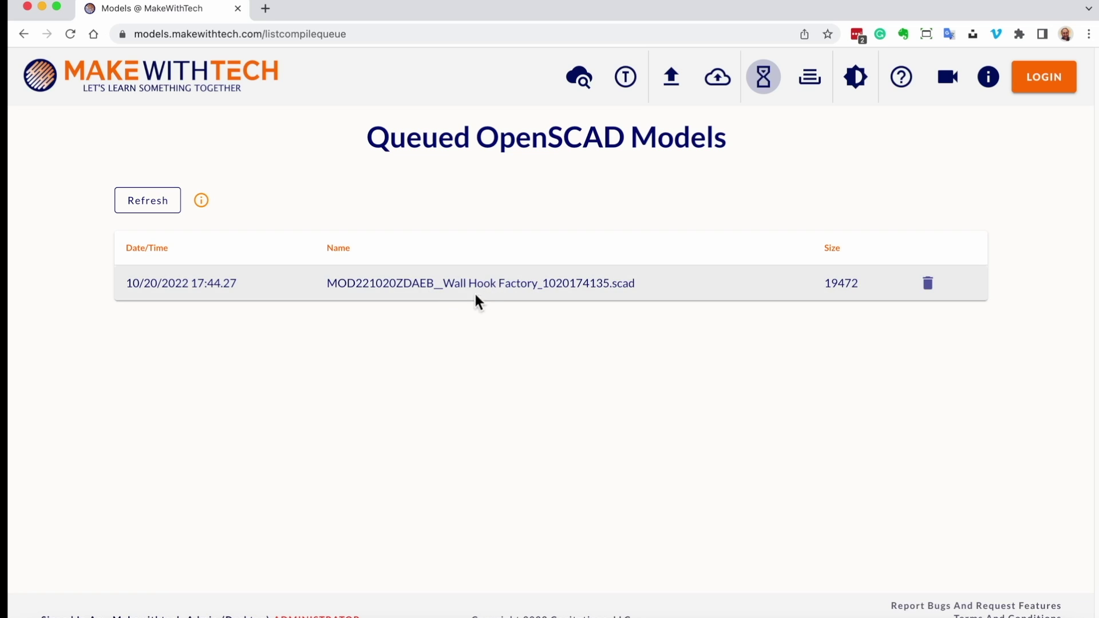
pyautogui.click(825, 86)
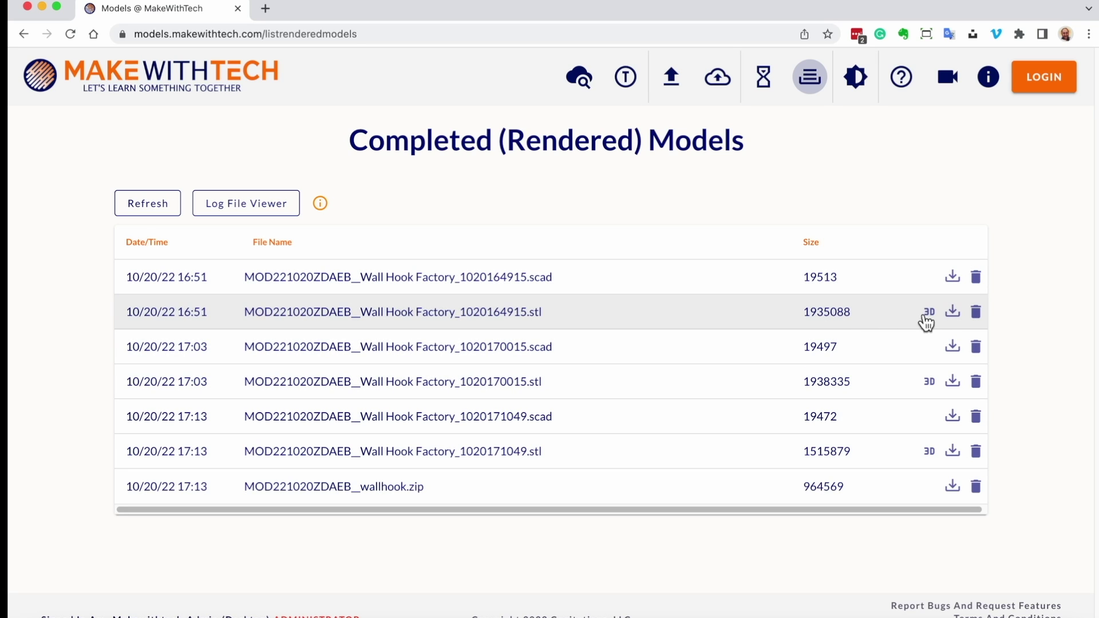
# - Open the Wall Hook Factory STL from 16:51 in the 3D viewer and examine its hook and cup design
pyautogui.click(935, 312)
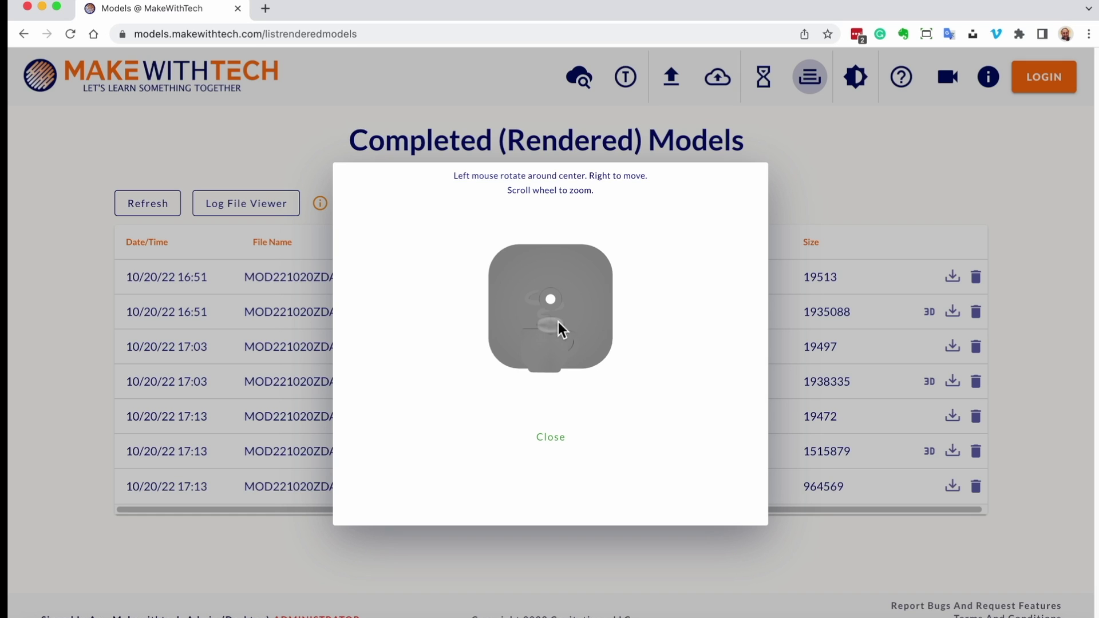
pyautogui.moveTo(558, 324)
pyautogui.mouseDown()
pyautogui.moveTo(551, 335)
pyautogui.moveTo(514, 328)
pyautogui.moveTo(589, 349)
pyautogui.moveTo(589, 294)
pyautogui.moveTo(578, 322)
pyautogui.mouseUp()
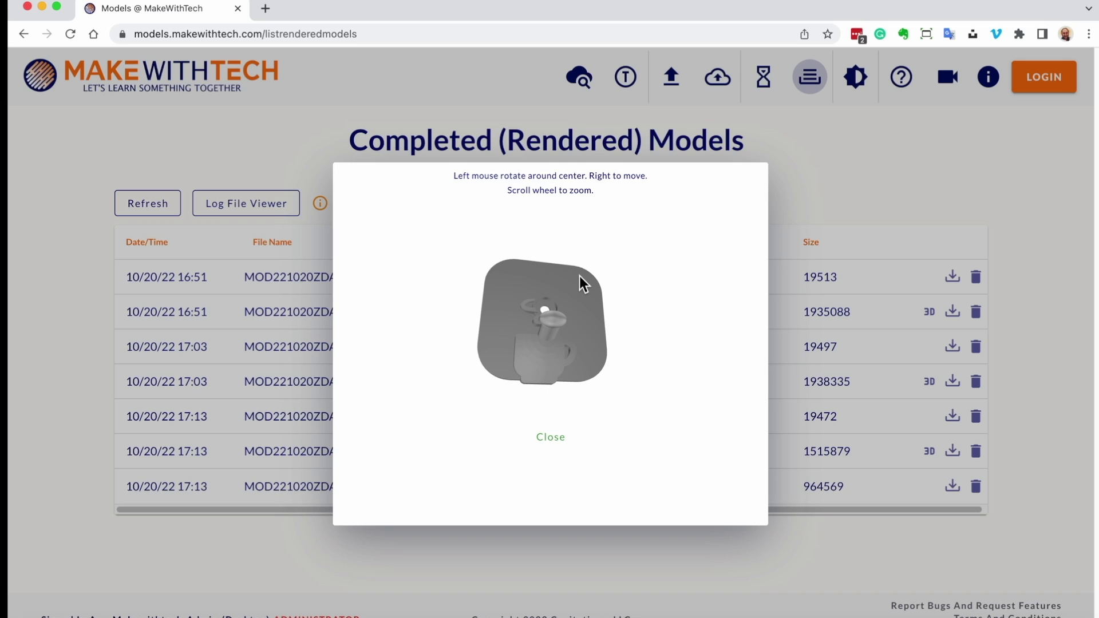
pyautogui.scroll(10, 579, 276)
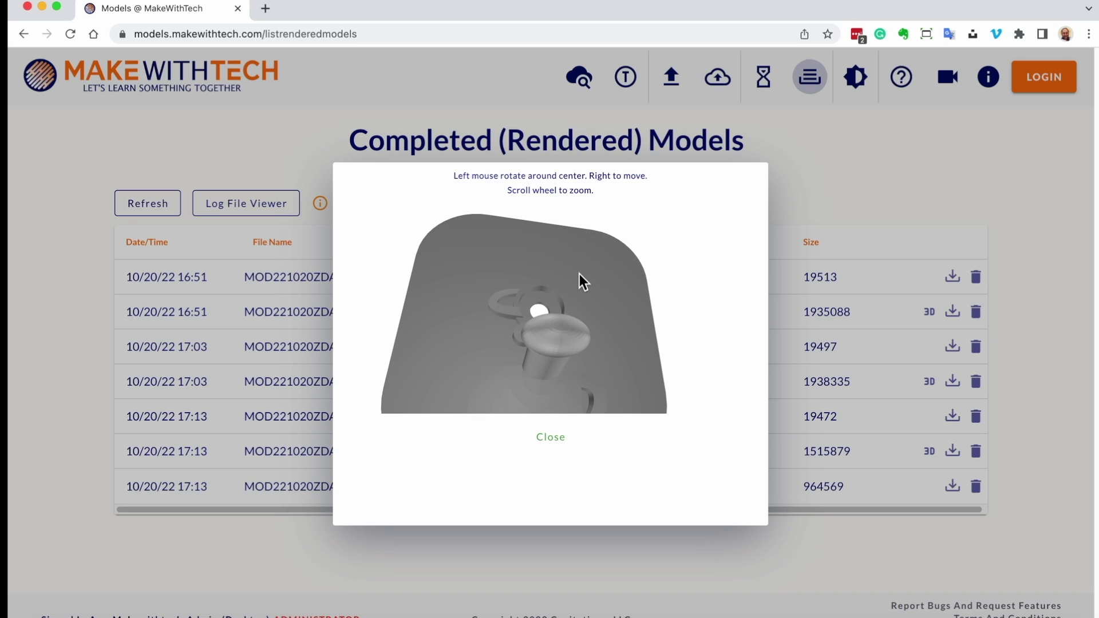
pyautogui.moveTo(580, 273); pyautogui.dragTo(575, 249)
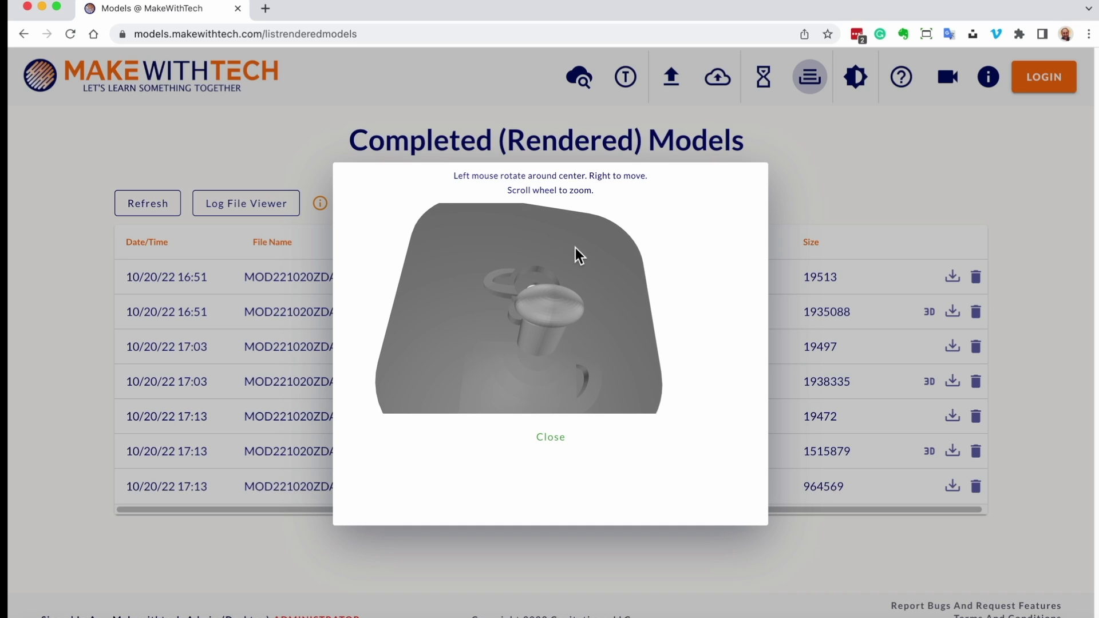
pyautogui.scroll(3, 575, 248)
pyautogui.scroll(-10, 575, 248)
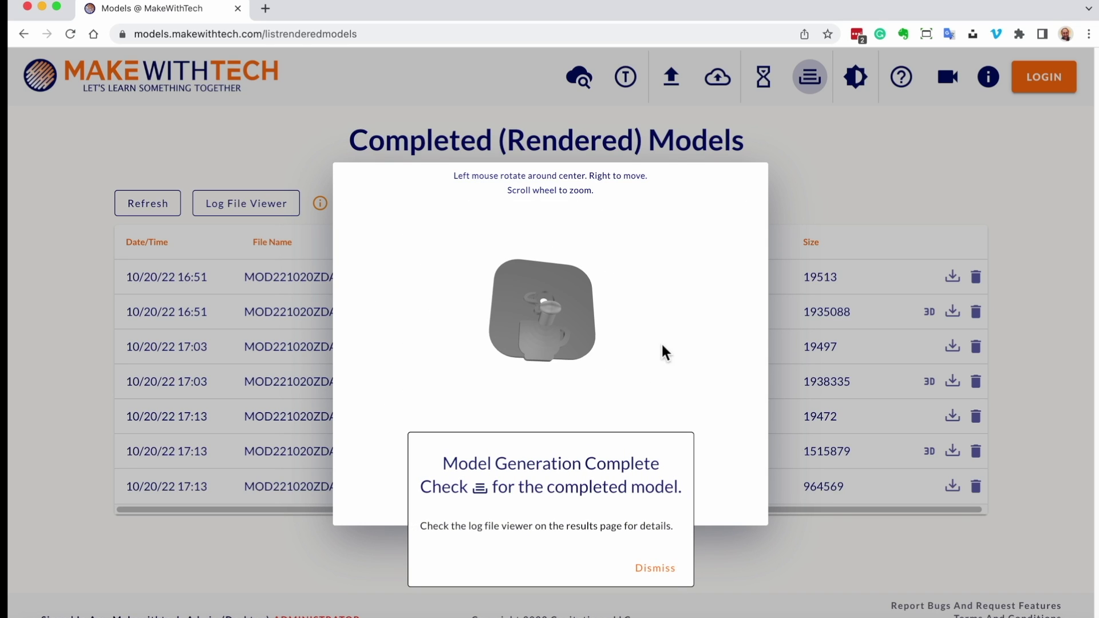
# - Dismiss the generation notice, close the 3D viewer, and refresh the completed models list
pyautogui.click(656, 569)
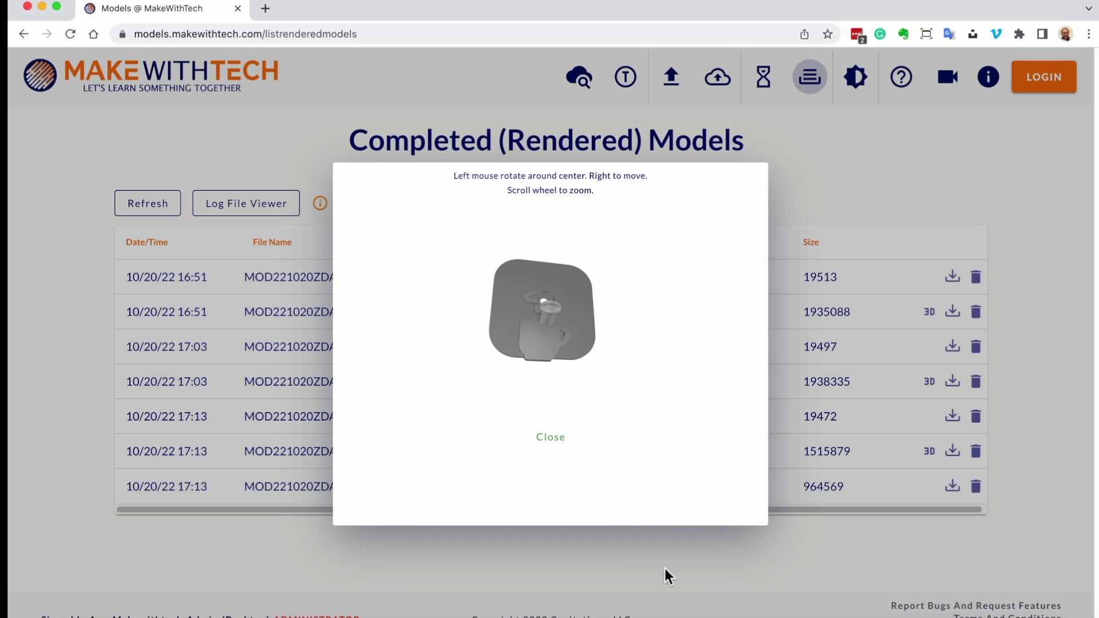
pyautogui.click(727, 546)
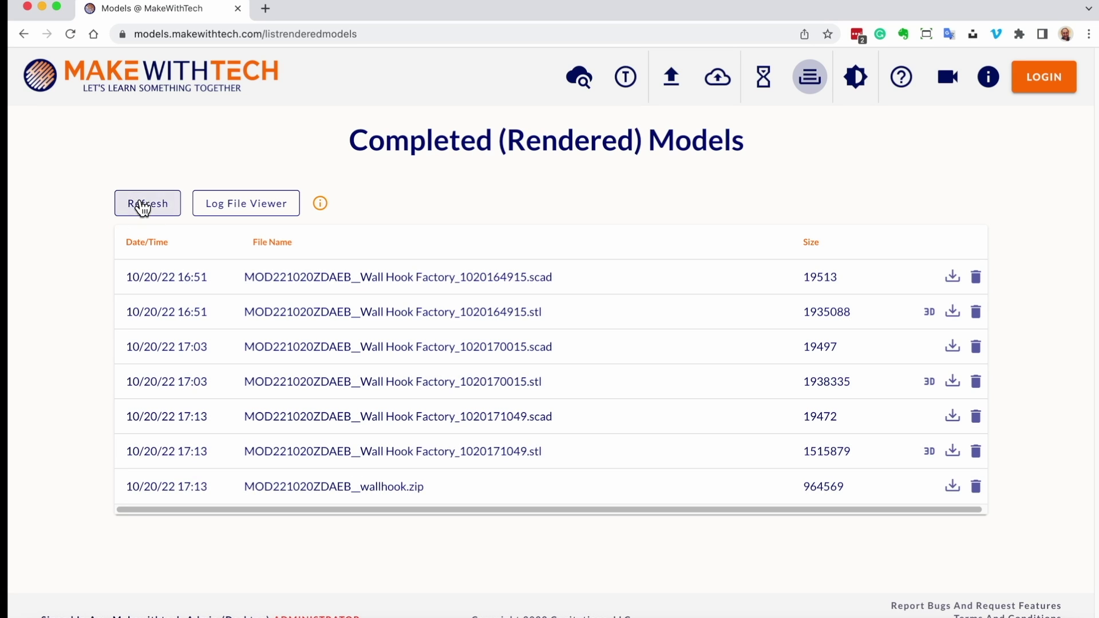
pyautogui.click(143, 204)
pyautogui.scroll(-1, 468, 302)
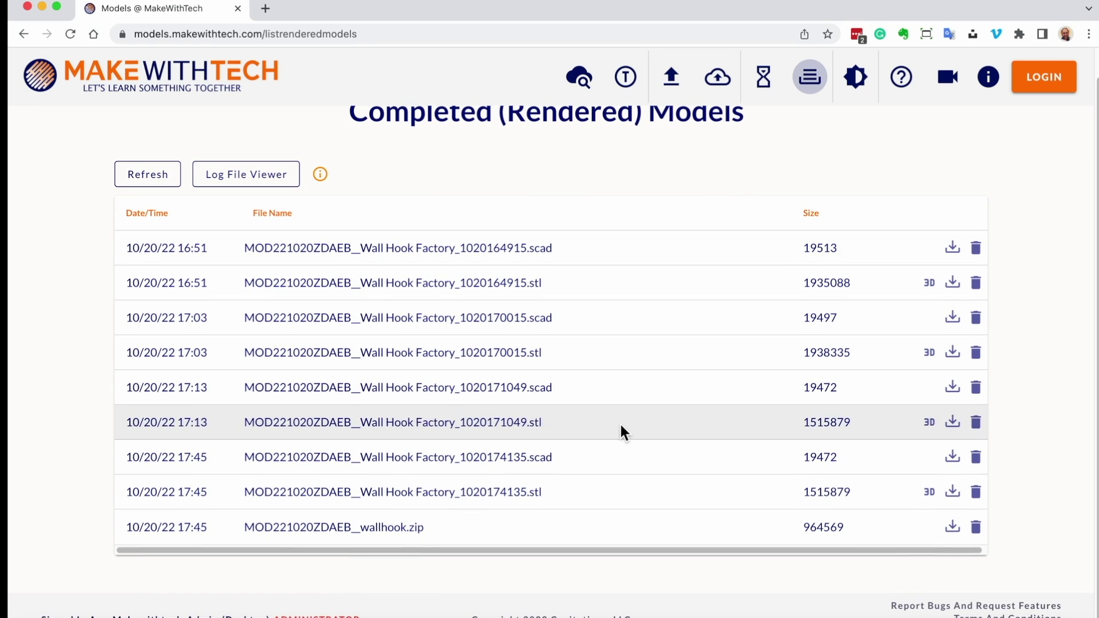
# - Inspect the Wall Hook Factory STL from 17:45 in the 3D viewer and close the viewer
pyautogui.click(933, 493)
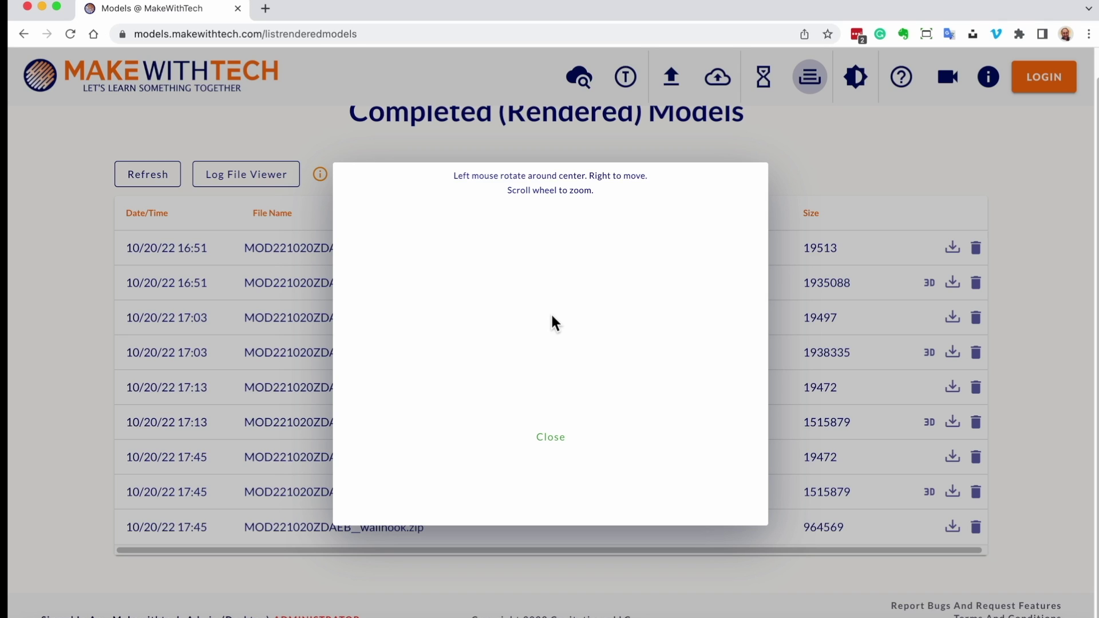
pyautogui.moveTo(568, 325)
pyautogui.mouseDown()
pyautogui.moveTo(562, 341)
pyautogui.moveTo(540, 338)
pyautogui.moveTo(569, 342)
pyautogui.moveTo(579, 329)
pyautogui.moveTo(541, 353)
pyautogui.moveTo(559, 337)
pyautogui.mouseUp()
pyautogui.click(559, 439)
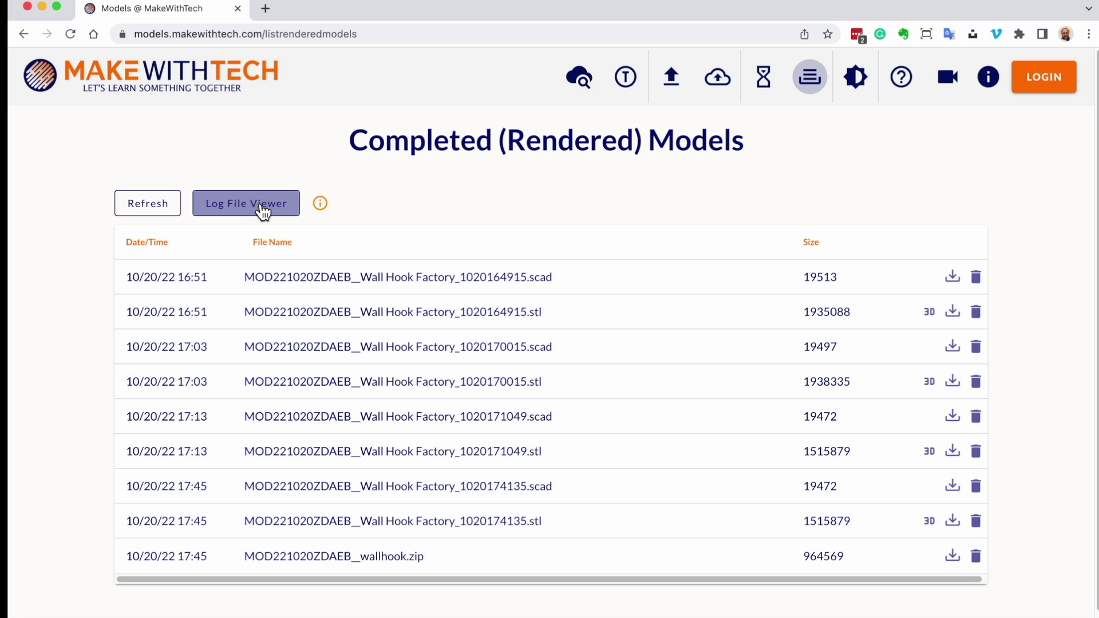
# - Open the log details of the 17:44 wallhook.zip render and examine its OpenSCAD version, file locations and font list
pyautogui.click(259, 206)
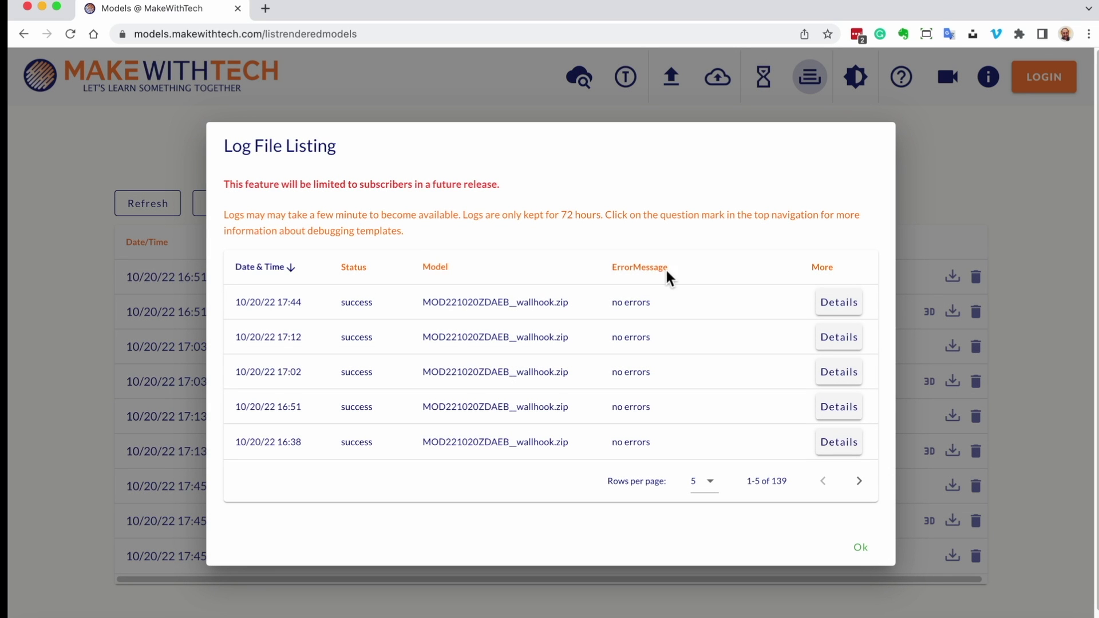
pyautogui.click(839, 304)
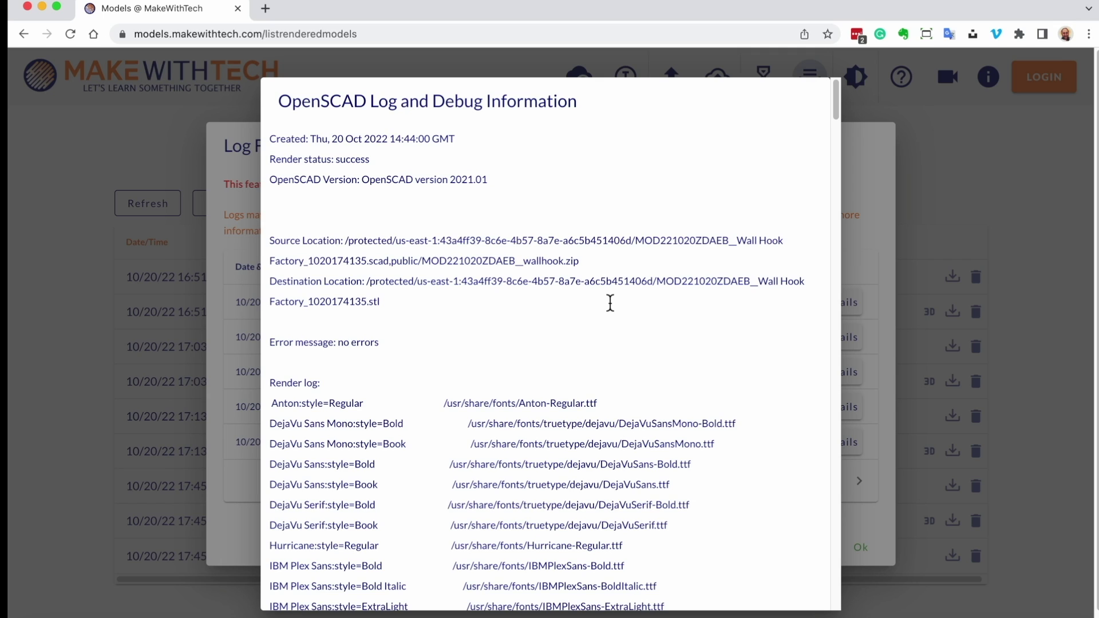
pyautogui.moveTo(491, 182); pyautogui.dragTo(304, 181)
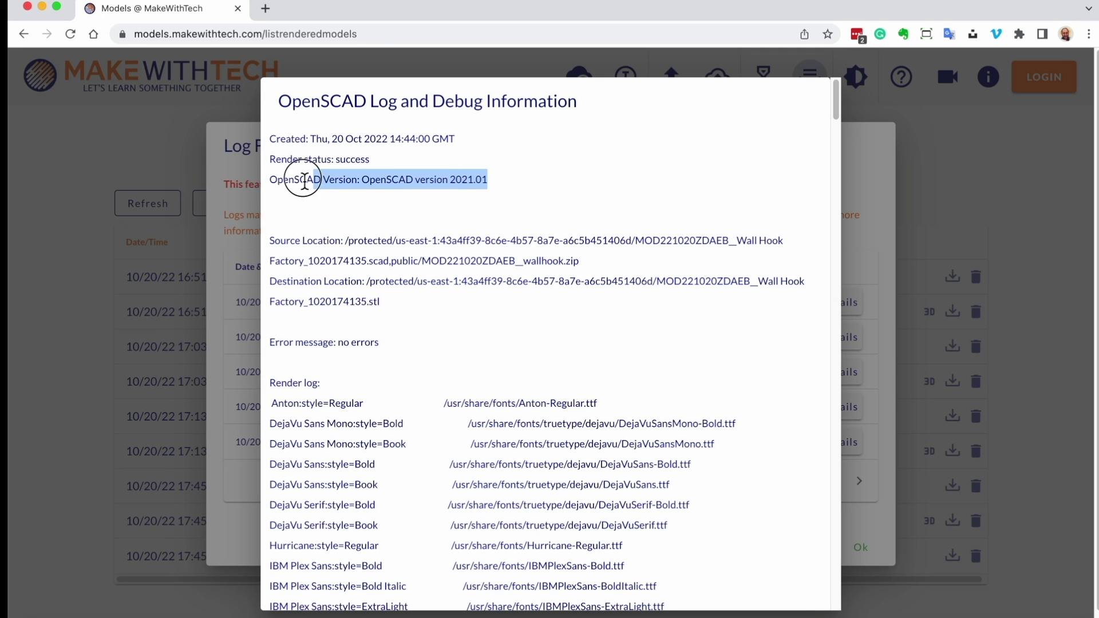
pyautogui.click(313, 206)
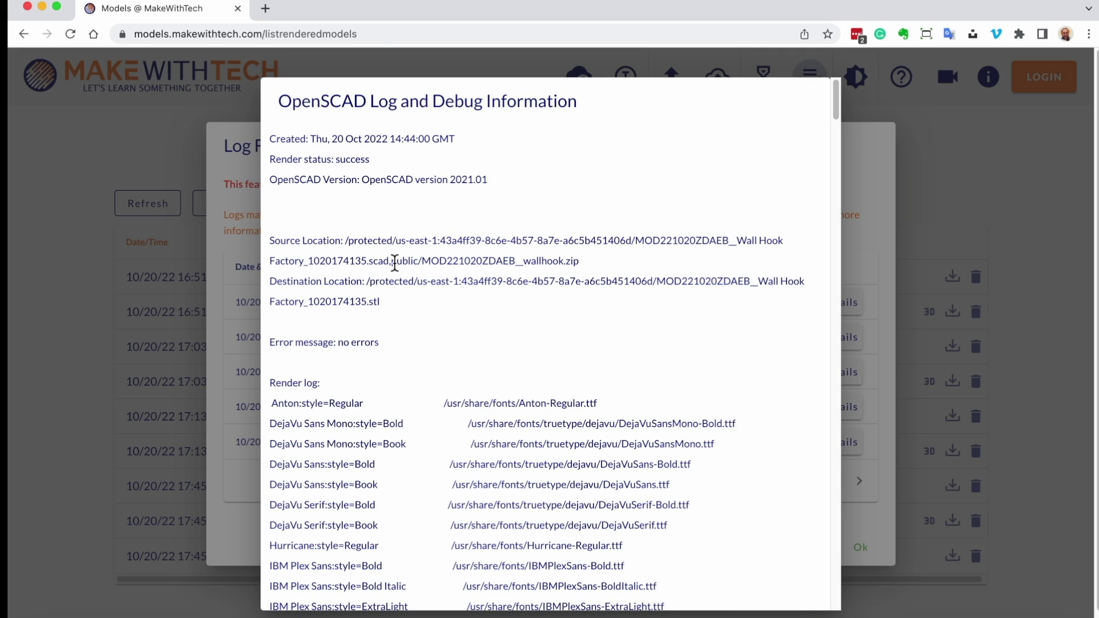
pyautogui.scroll(-10, 539, 288)
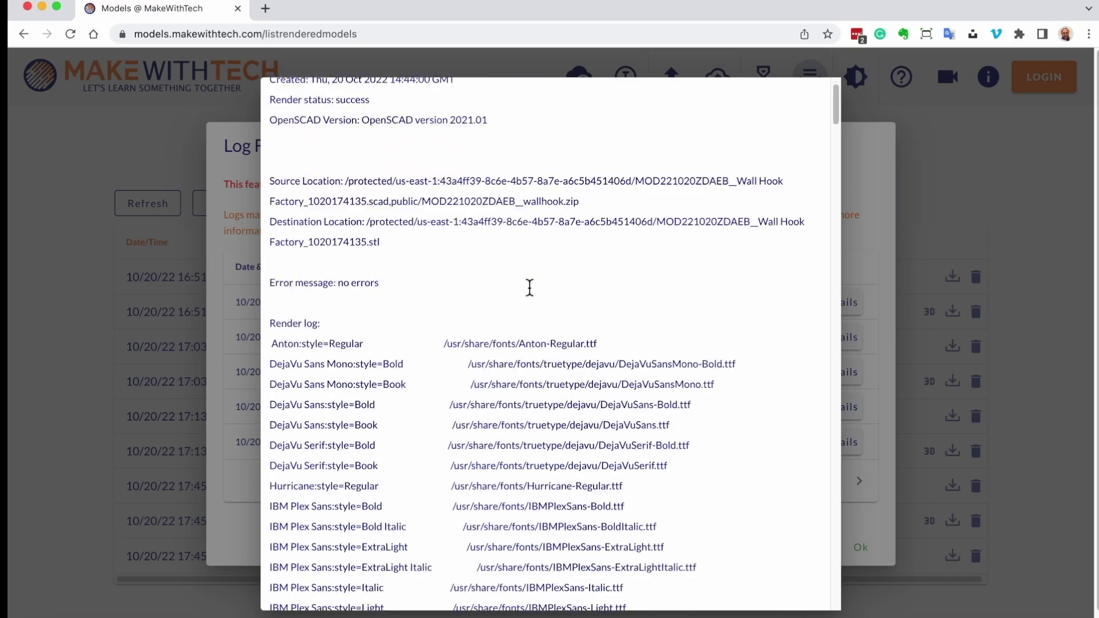
pyautogui.scroll(-18, 530, 287)
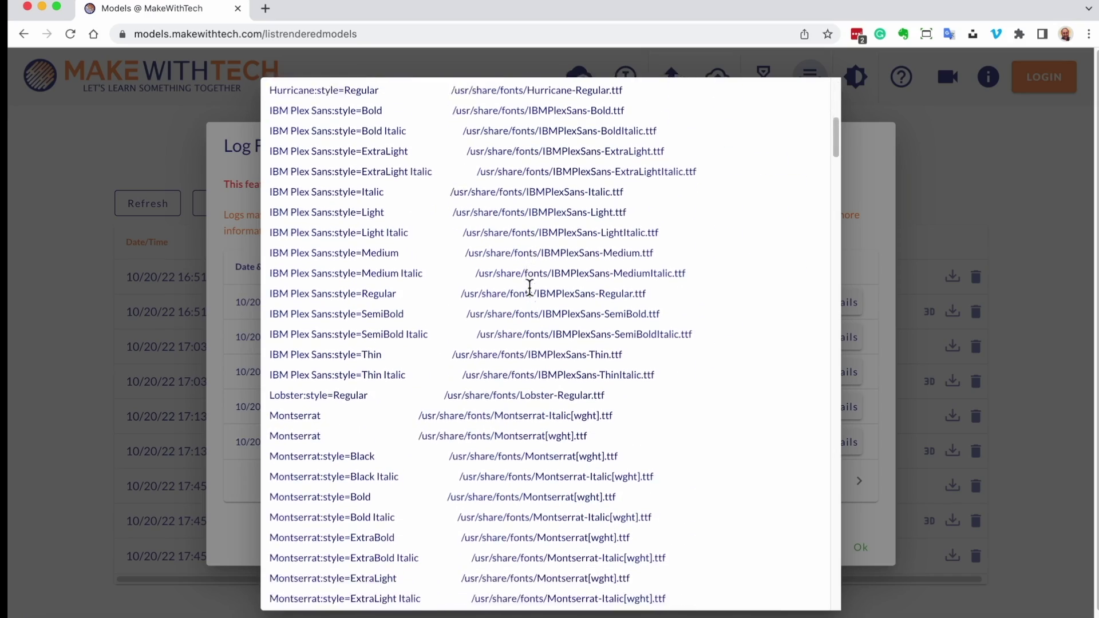
# - Review the files under /home/wallhook in the render log, and close the log details and log listing
pyautogui.scroll(-1, 529, 287)
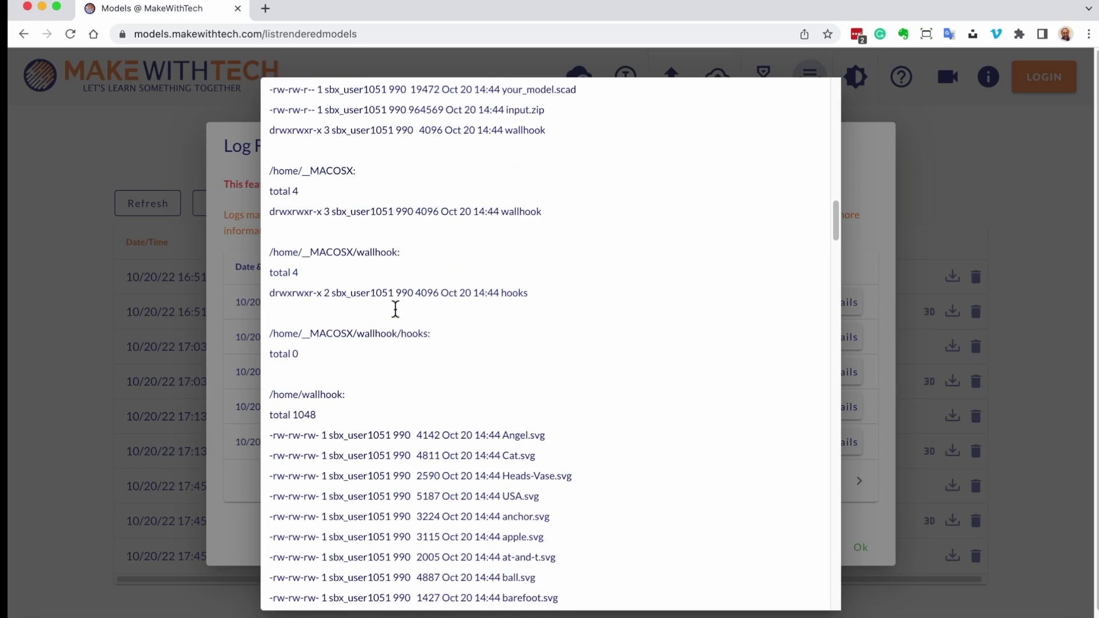
pyautogui.scroll(-10, 396, 309)
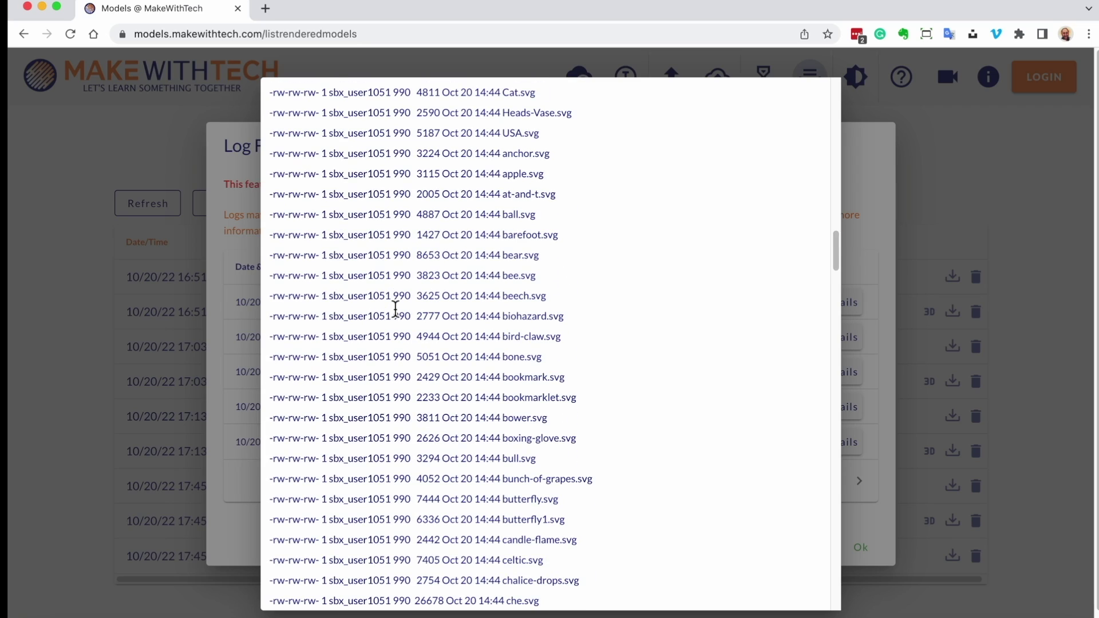
pyautogui.scroll(-15, 513, 355)
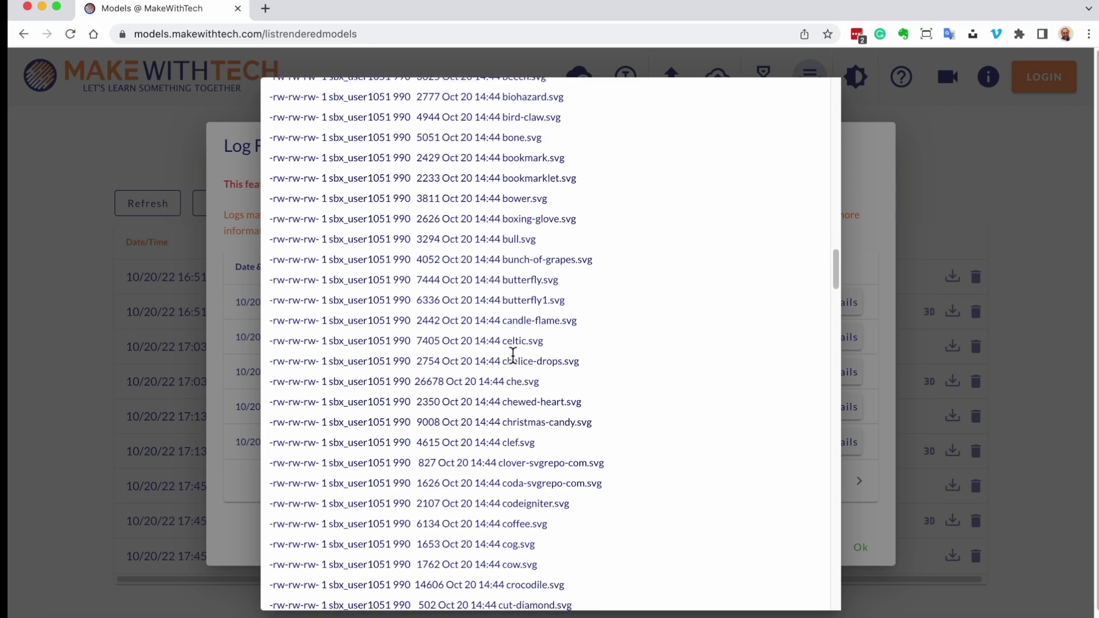
pyautogui.scroll(-15, 512, 355)
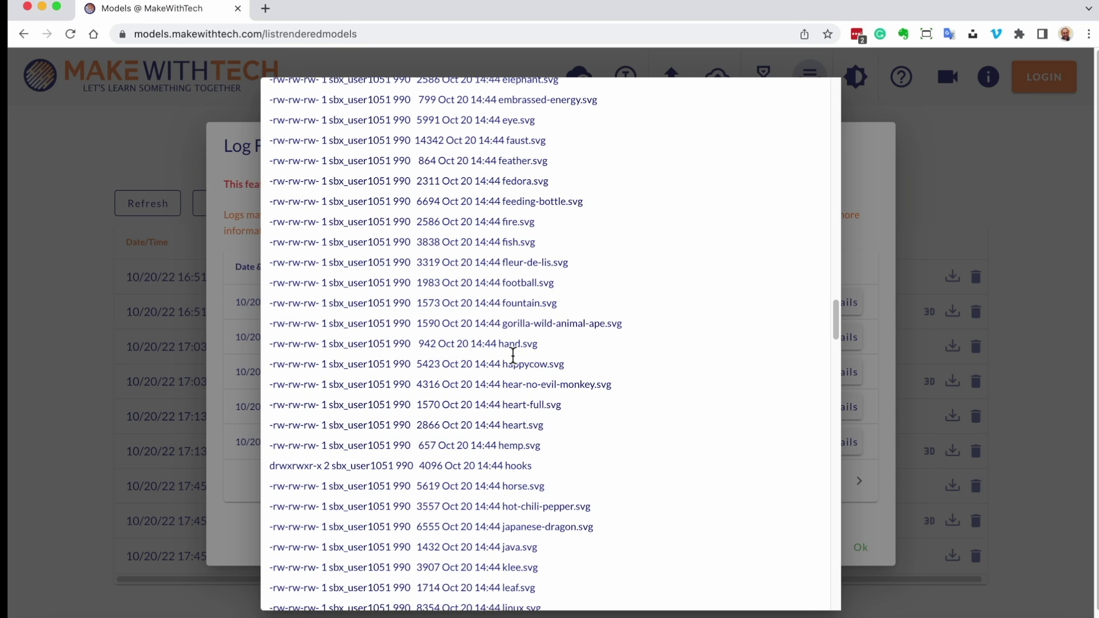
pyautogui.scroll(-13, 513, 356)
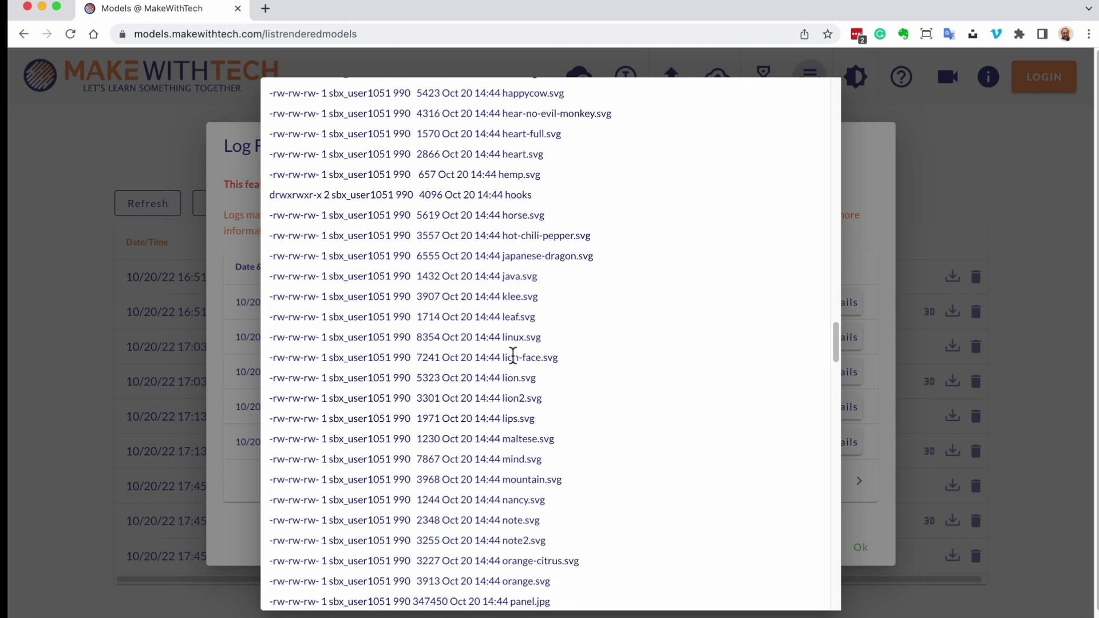
pyautogui.click(889, 302)
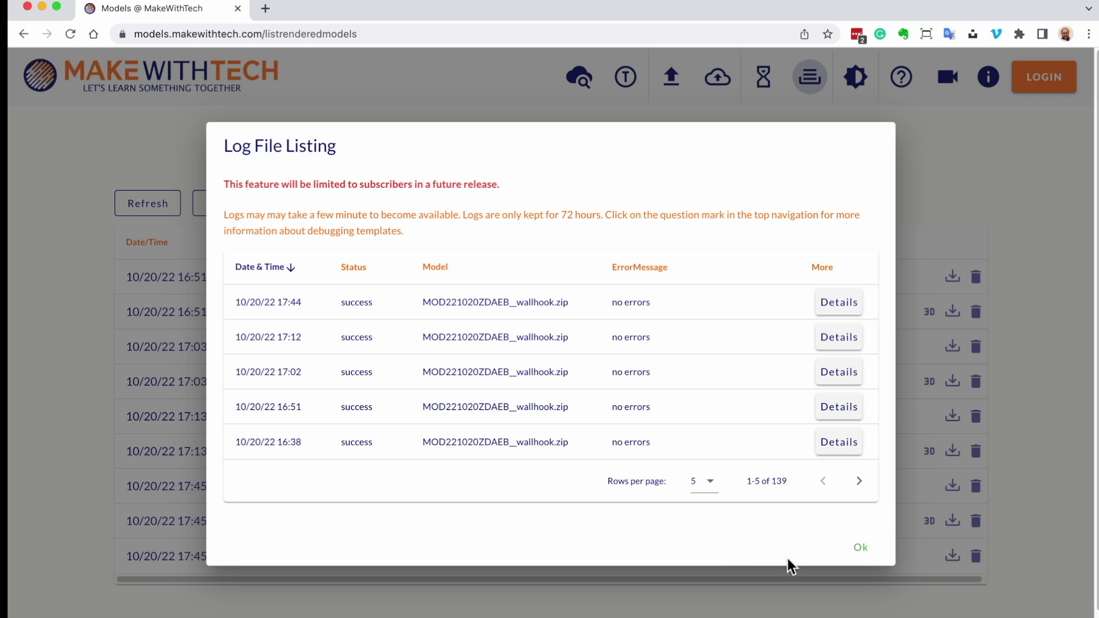
pyautogui.click(861, 551)
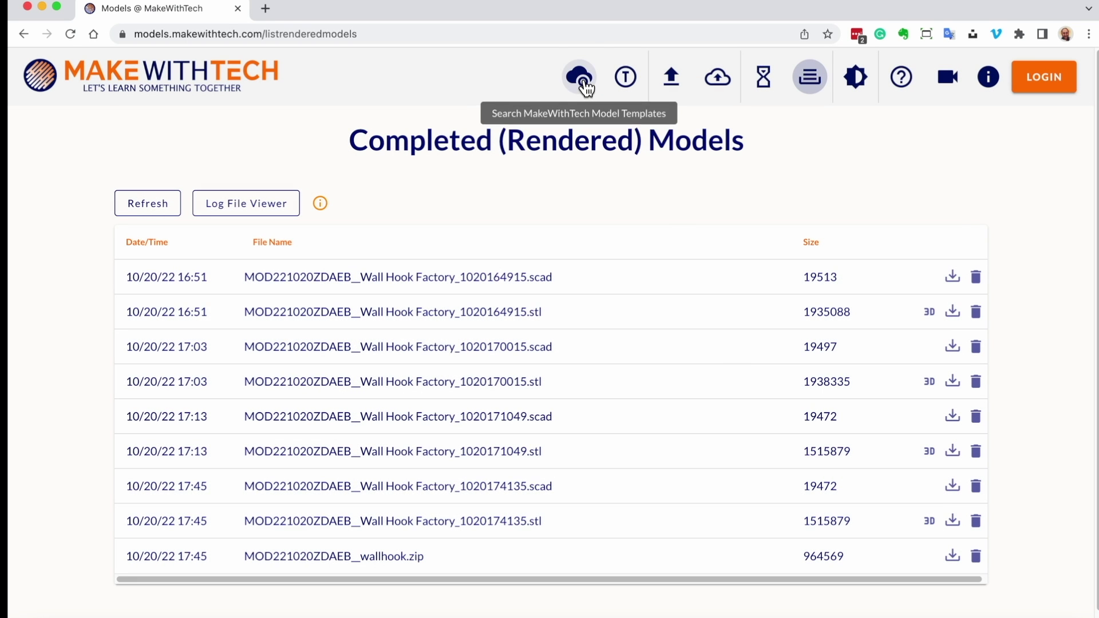
# - Restrict the Thingiverse hook search to OpenSCAD designs and select "Customizer - Holder, Clip, Grip, Hook, Hanger, Bracket"
pyautogui.click(586, 85)
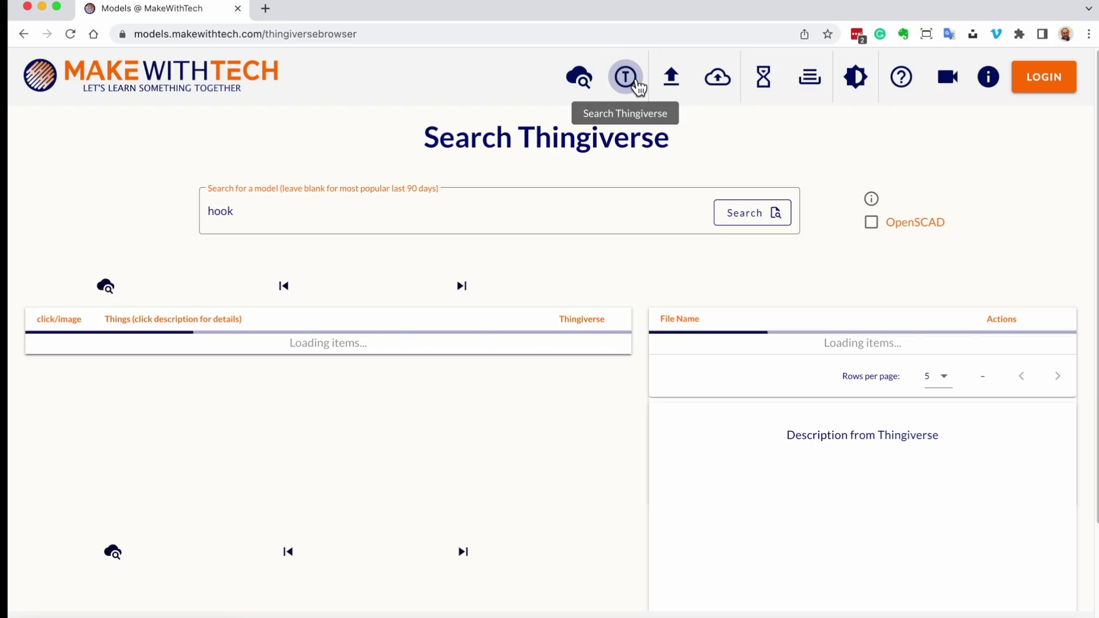
pyautogui.click(873, 227)
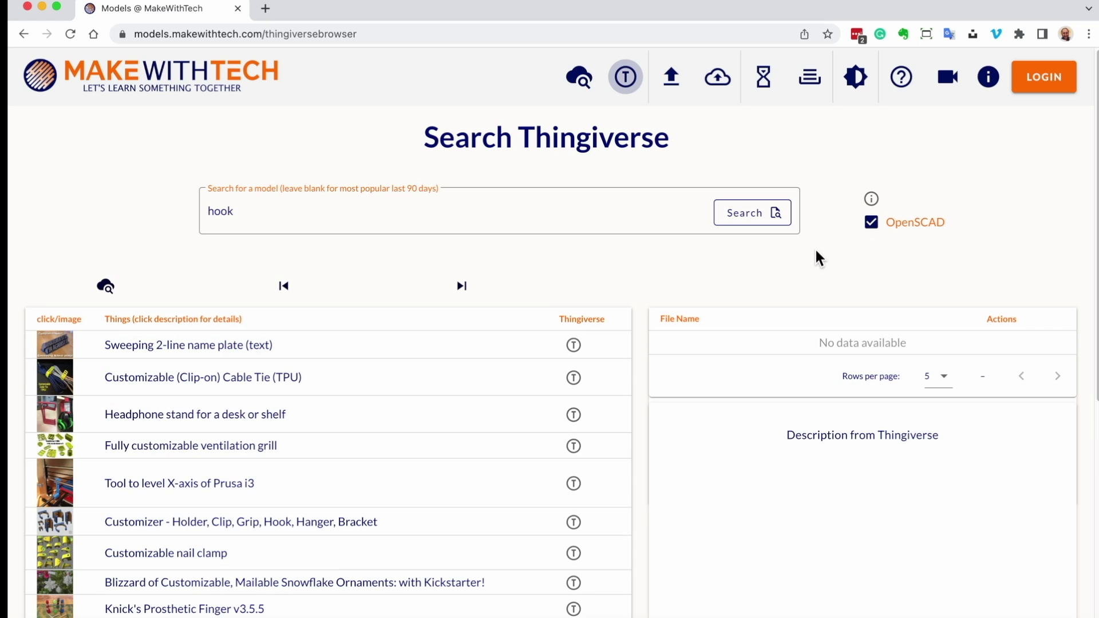
pyautogui.scroll(-2, 445, 321)
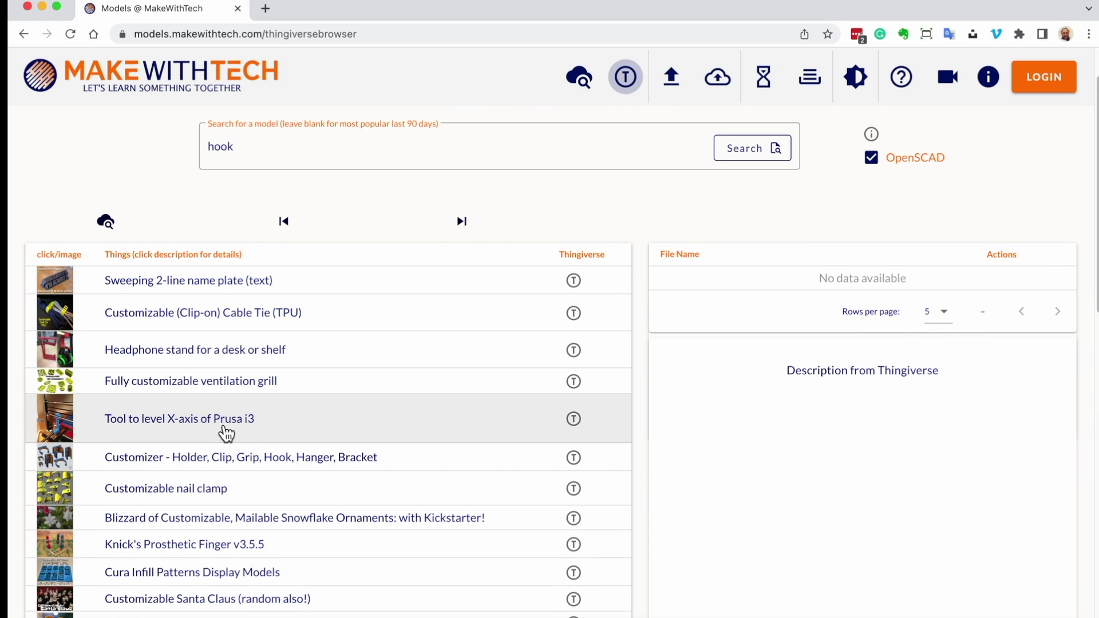
pyautogui.click(285, 463)
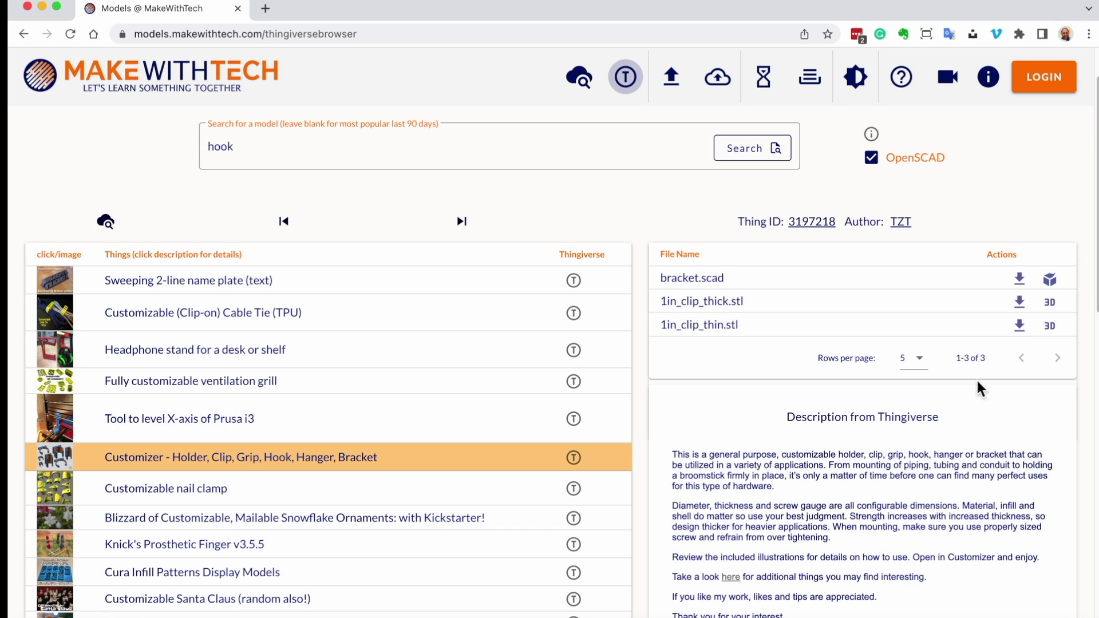
# - Open bracket.scad for customization and review its clip diameter, clip thickness and screw gauge parameters
pyautogui.click(1050, 280)
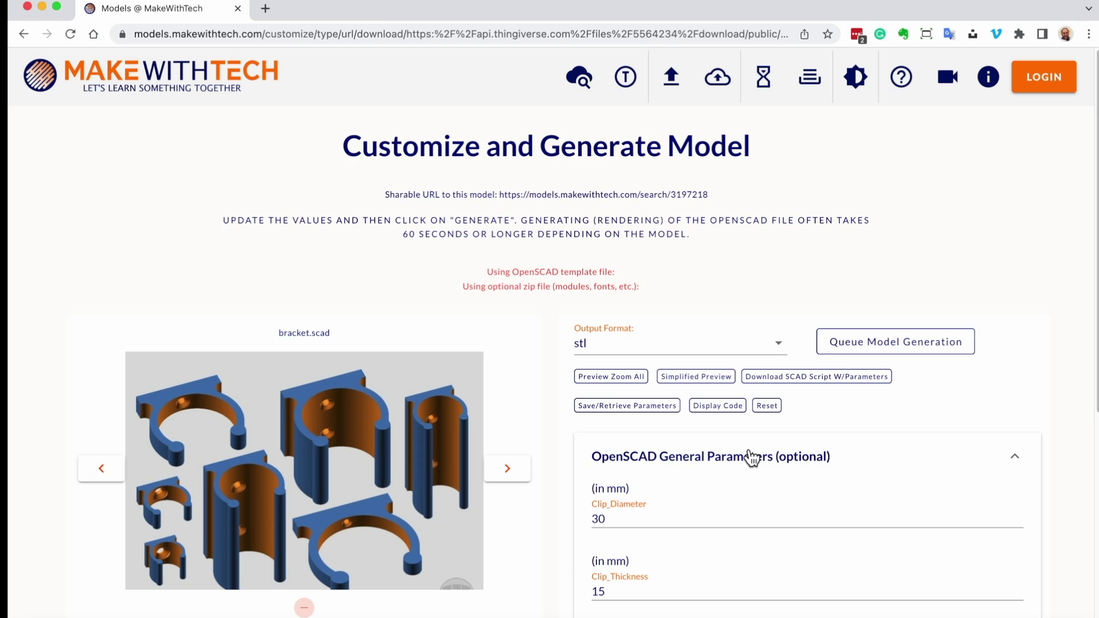
pyautogui.scroll(-5, 746, 449)
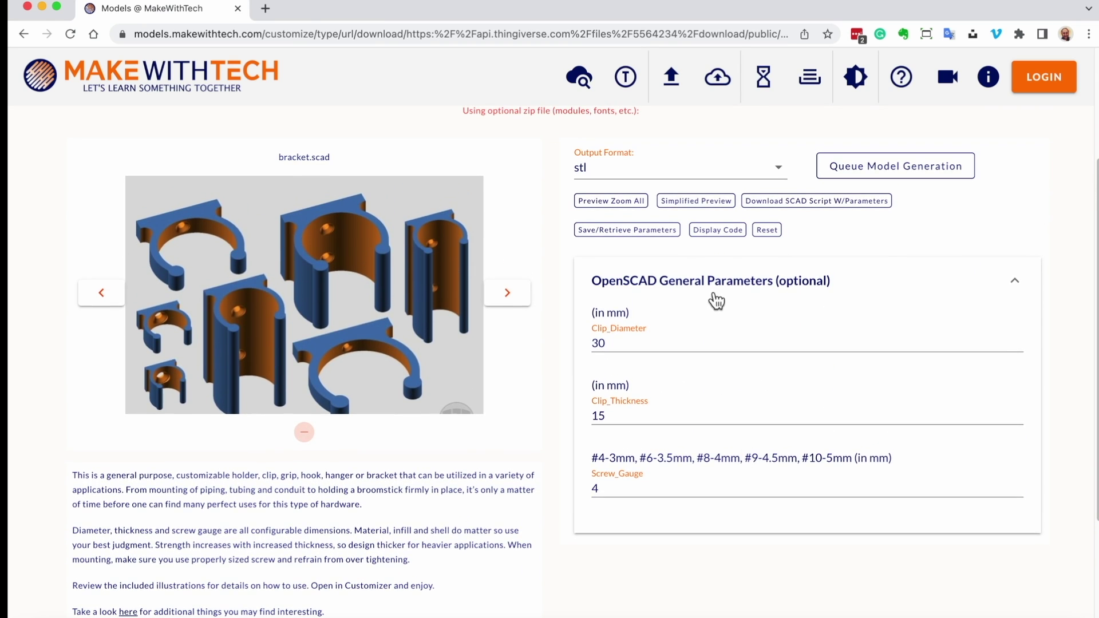
pyautogui.click(716, 301)
pyautogui.scroll(3, 712, 298)
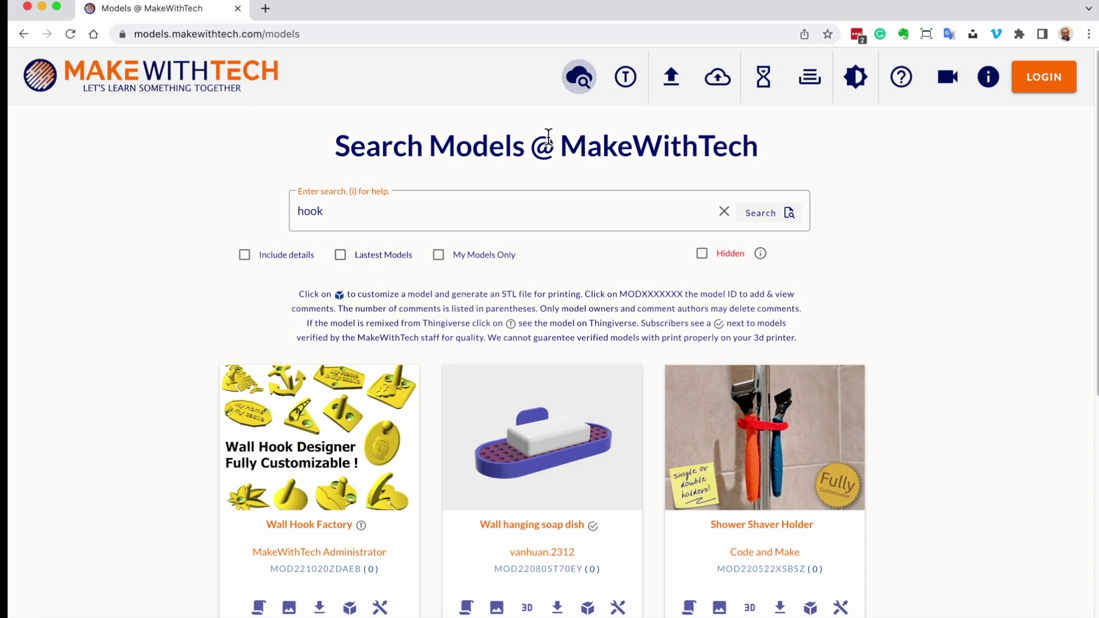
# - Clear the hook search in the MakeWithTech model library and browse the full range of customizable models
pyautogui.scroll(-2, 548, 136)
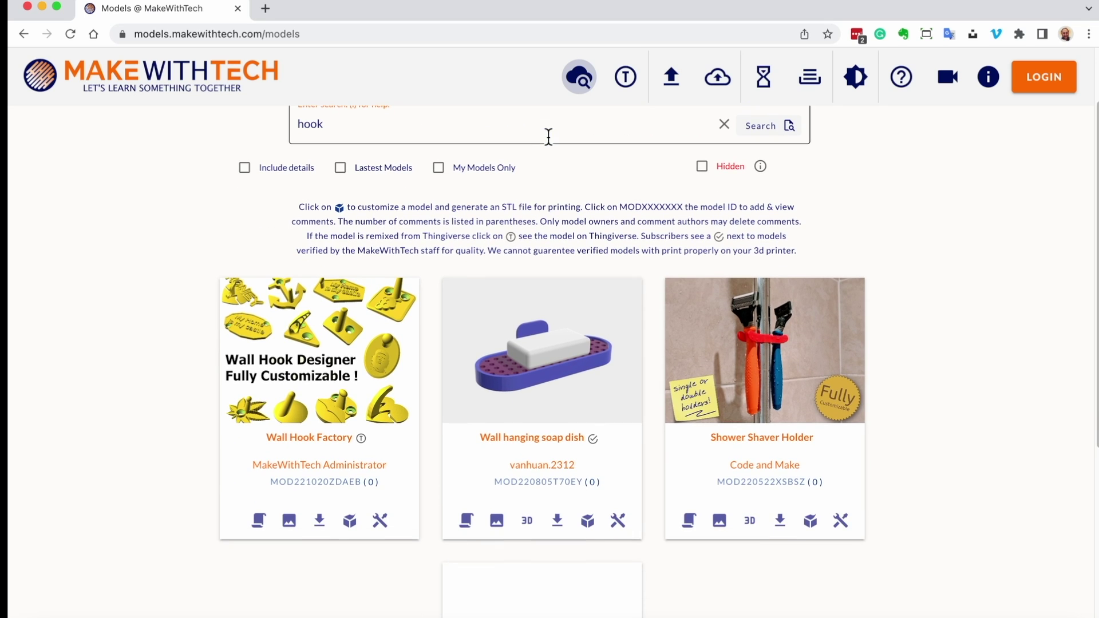
pyautogui.click(729, 143)
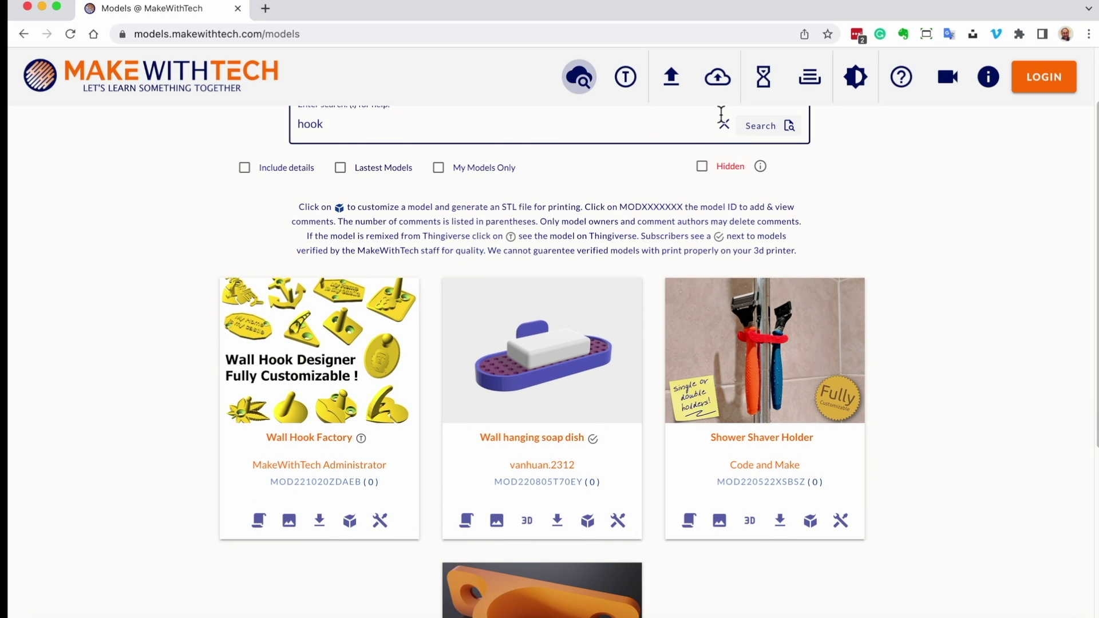
pyautogui.click(725, 125)
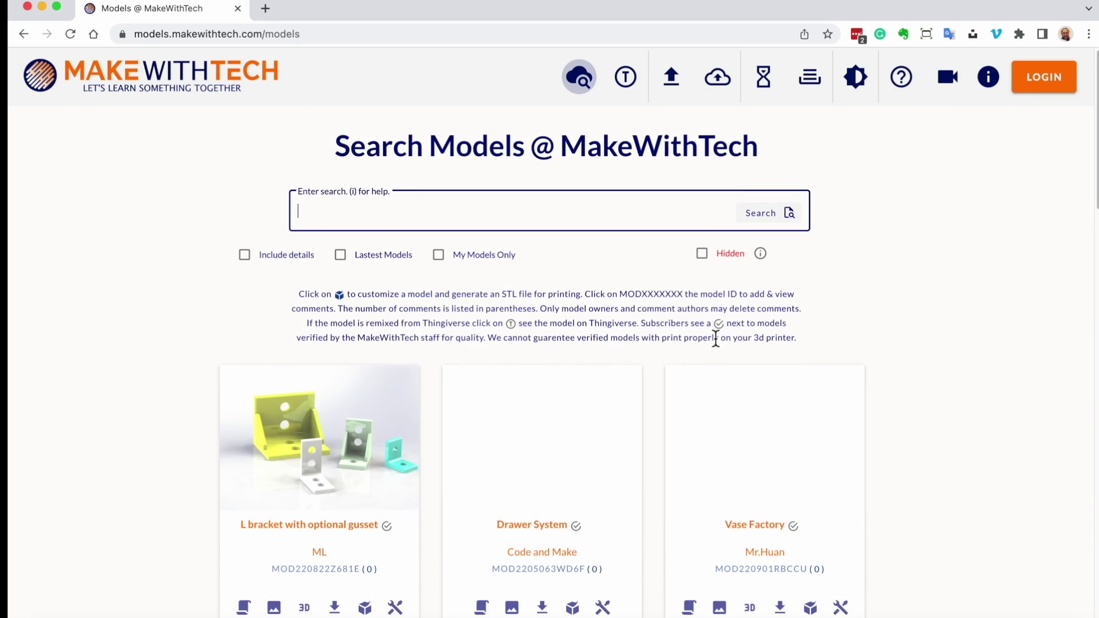
pyautogui.scroll(-3, 716, 338)
pyautogui.scroll(-10, 716, 344)
pyautogui.scroll(-7, 716, 343)
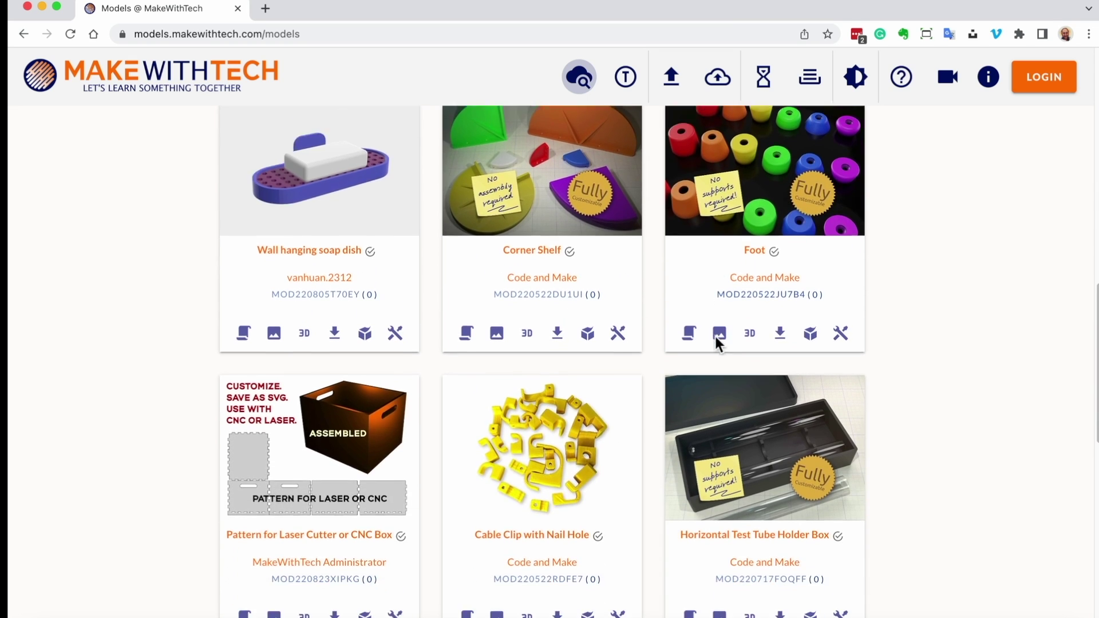
pyautogui.scroll(-4, 716, 339)
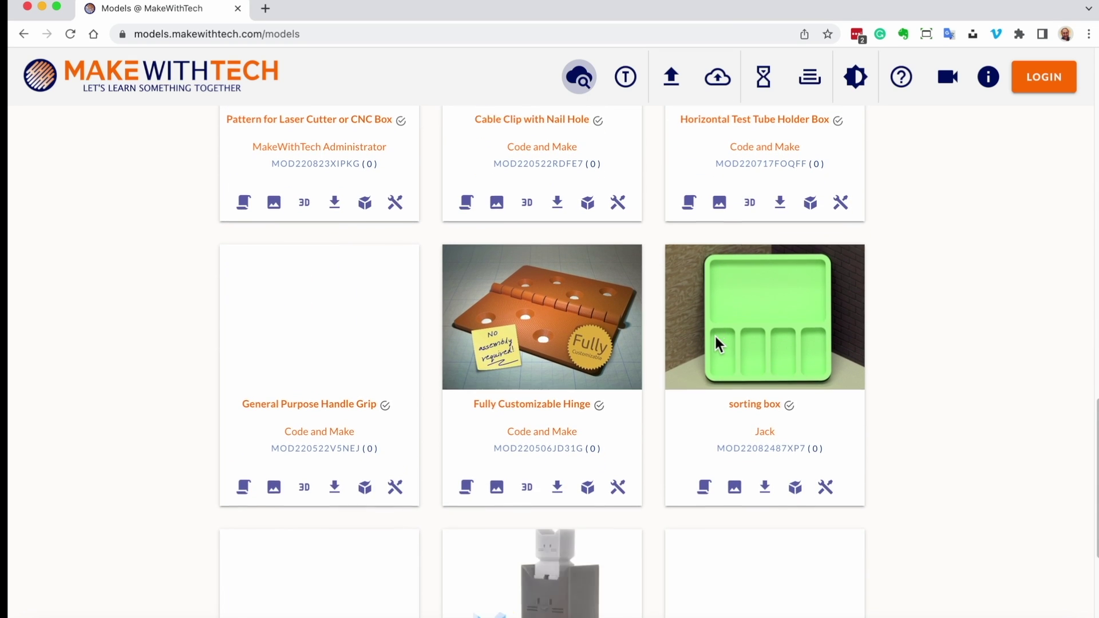